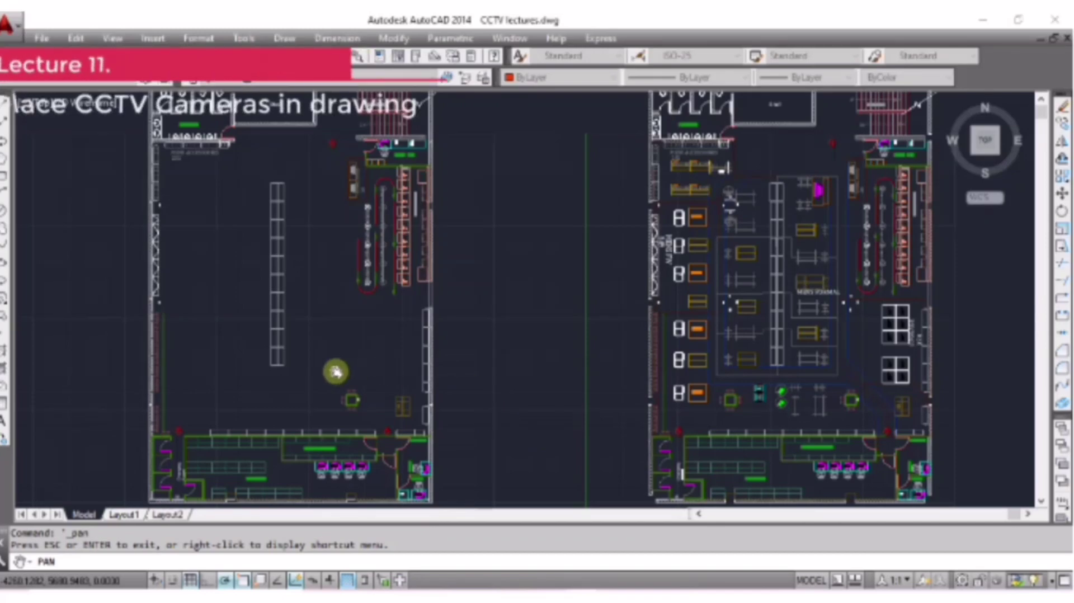
Pan and zoom so the Stock Room, Sports Stock Room and cash counter fill the view
left_click_drag(329, 363, 520, 362)
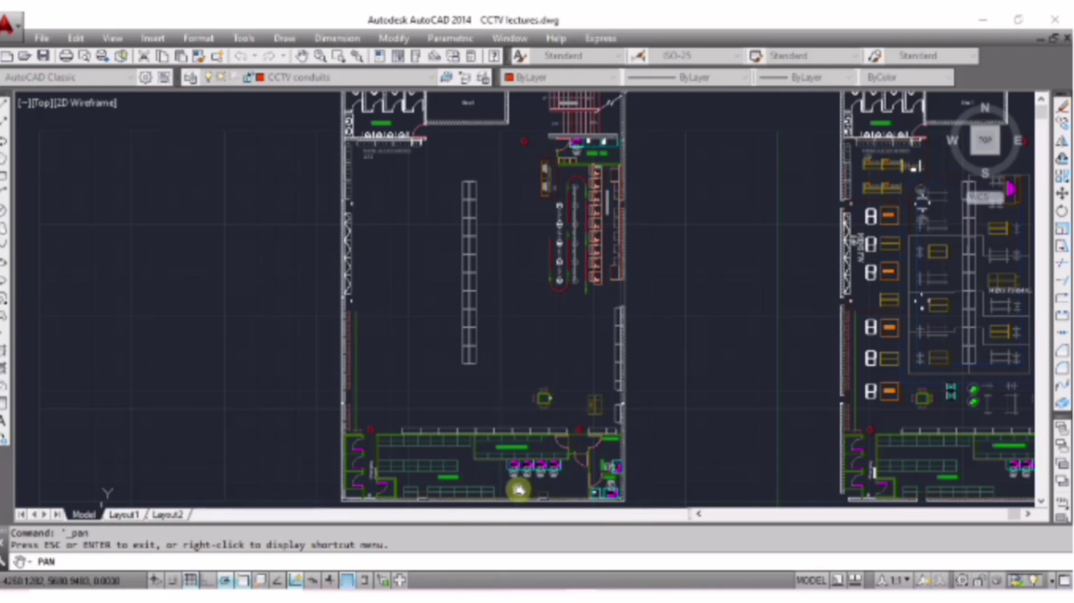
left_click_drag(519, 490, 532, 404)
scroll(532, 406, "up", 4)
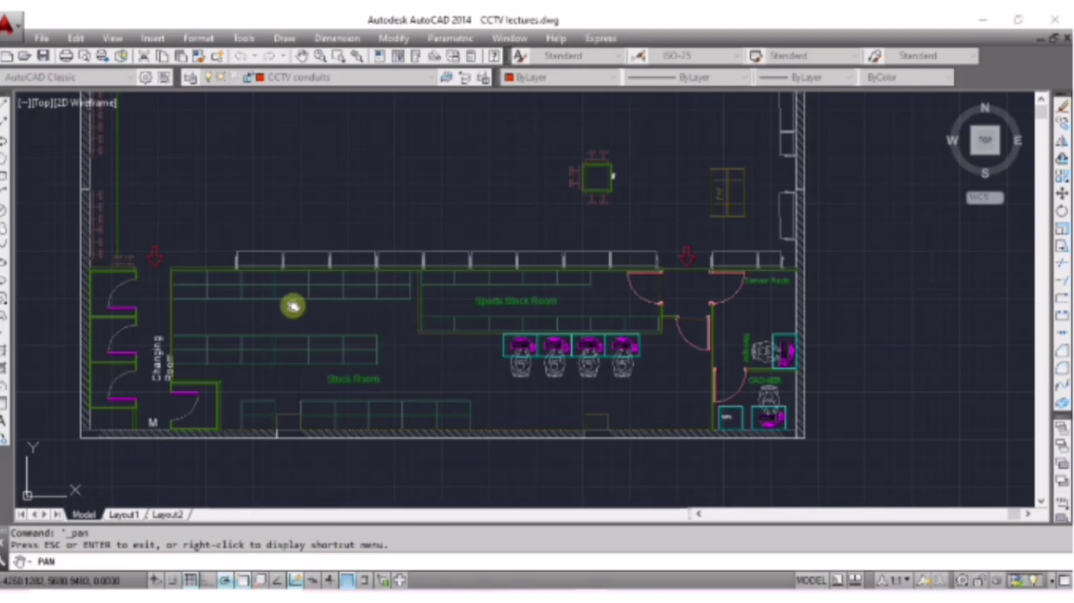
Exit the realtime Pan mode
right_click(384, 303)
left_click(410, 225)
scroll(168, 431, "down", 4)
scroll(586, 302, "down", 5)
scroll(800, 246, "up", 5)
right_click(794, 256)
left_click(824, 263)
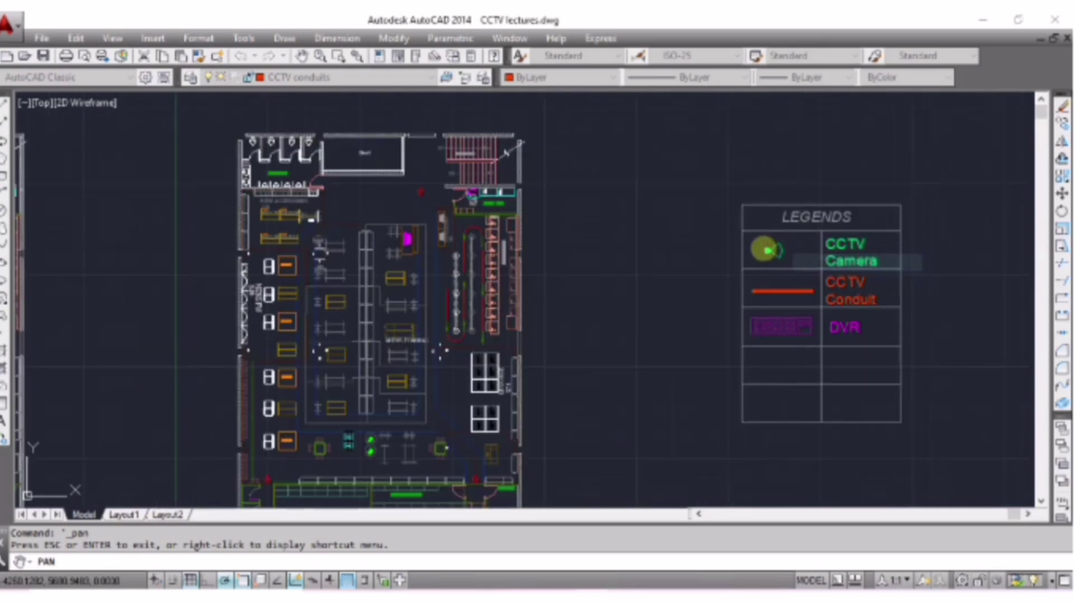
Copy the legend's CCTV camera symbol to a spot near the cashier's bottom wall
left_click(772, 253)
type("copy")
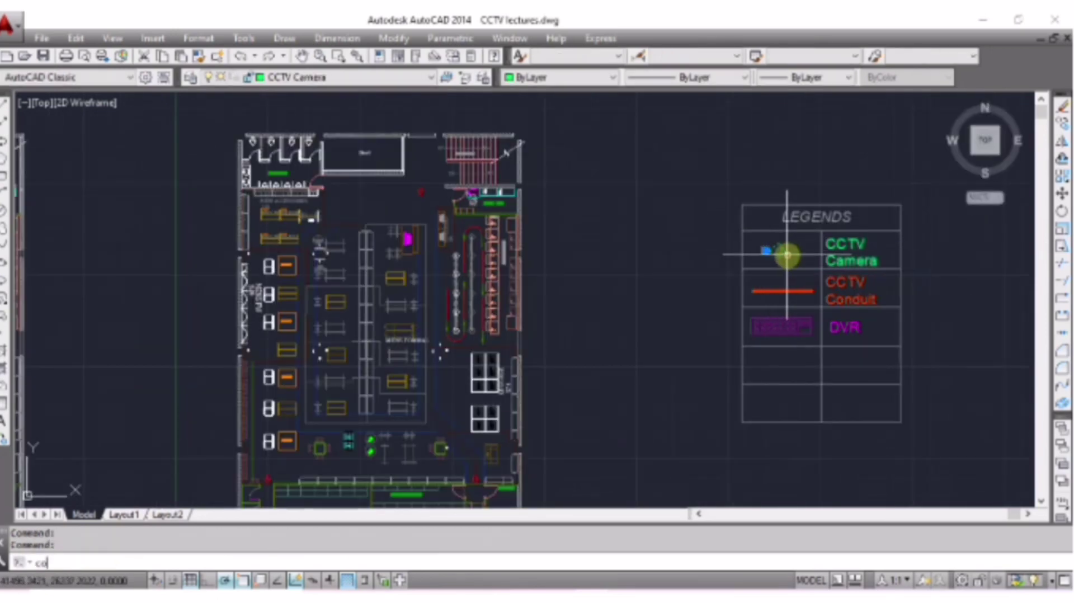
key("Return")
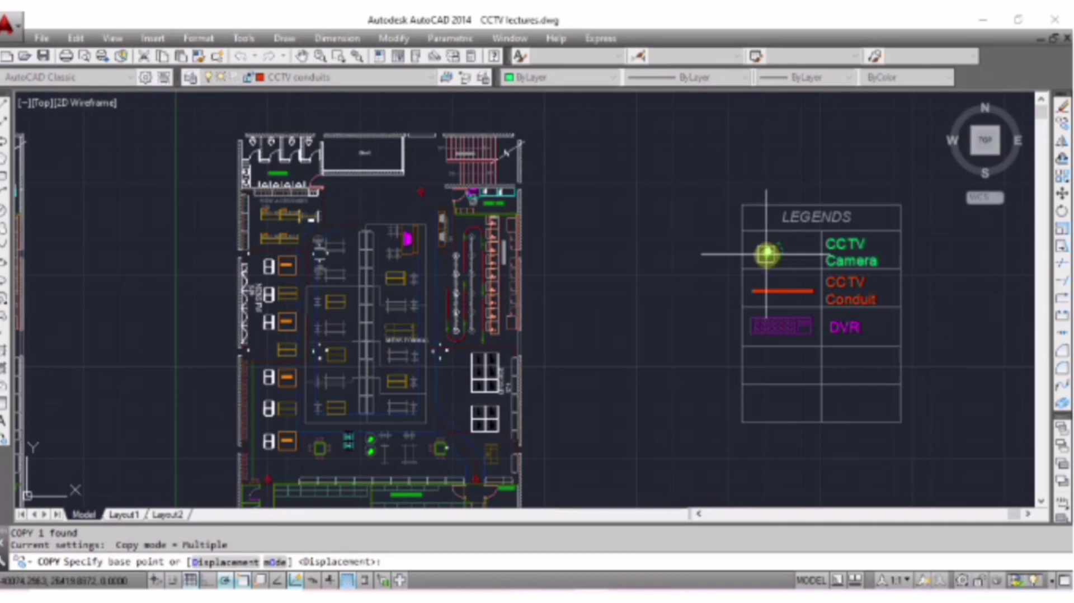
left_click(768, 251)
scroll(597, 373, "down", 4)
scroll(353, 449, "up", 3)
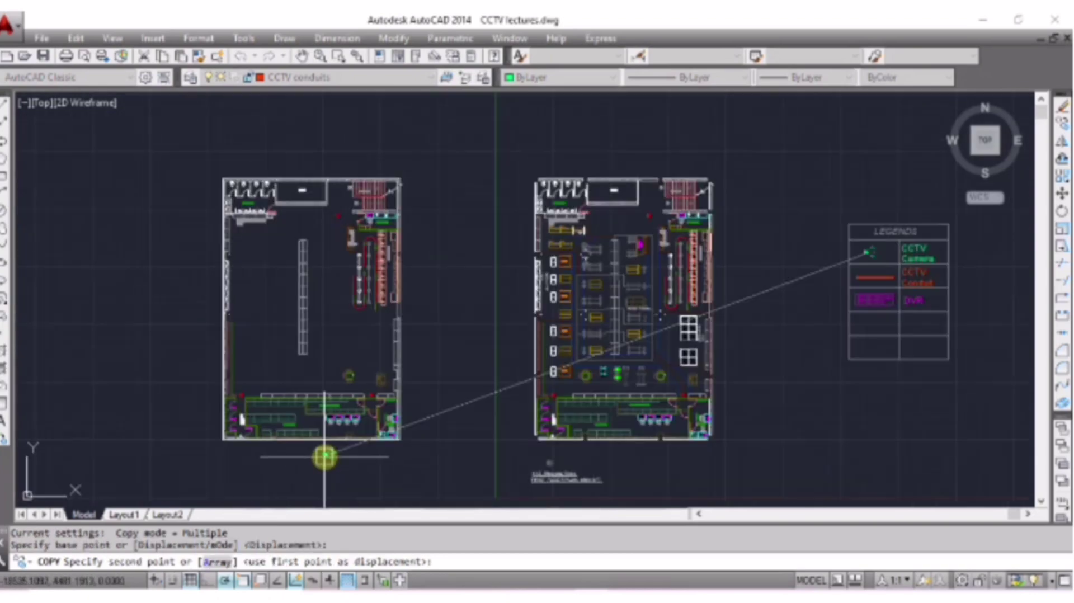
scroll(325, 455, "up", 3)
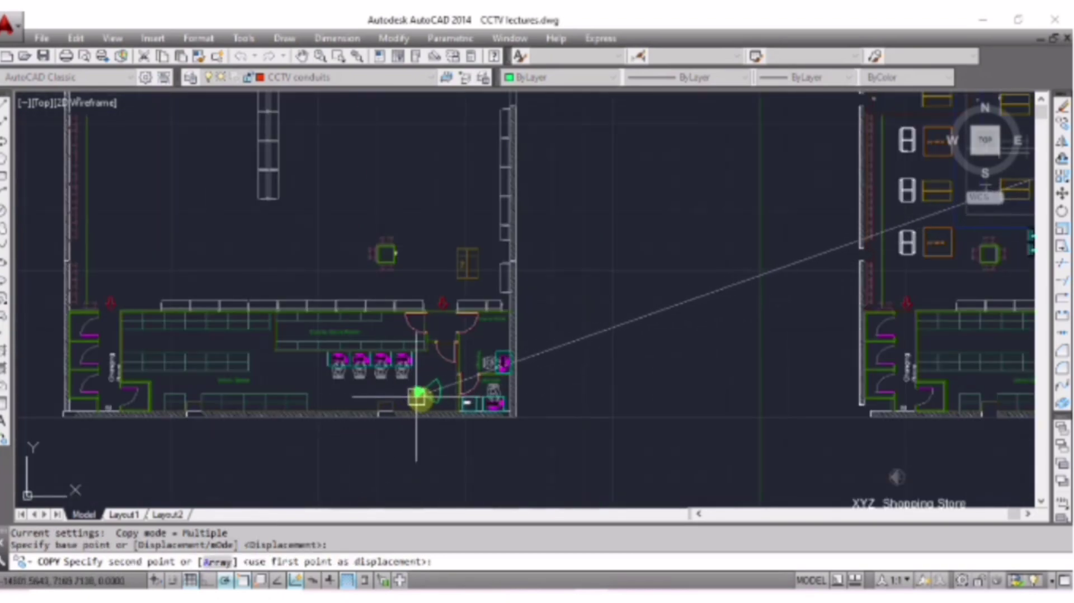
scroll(431, 404, "up", 2)
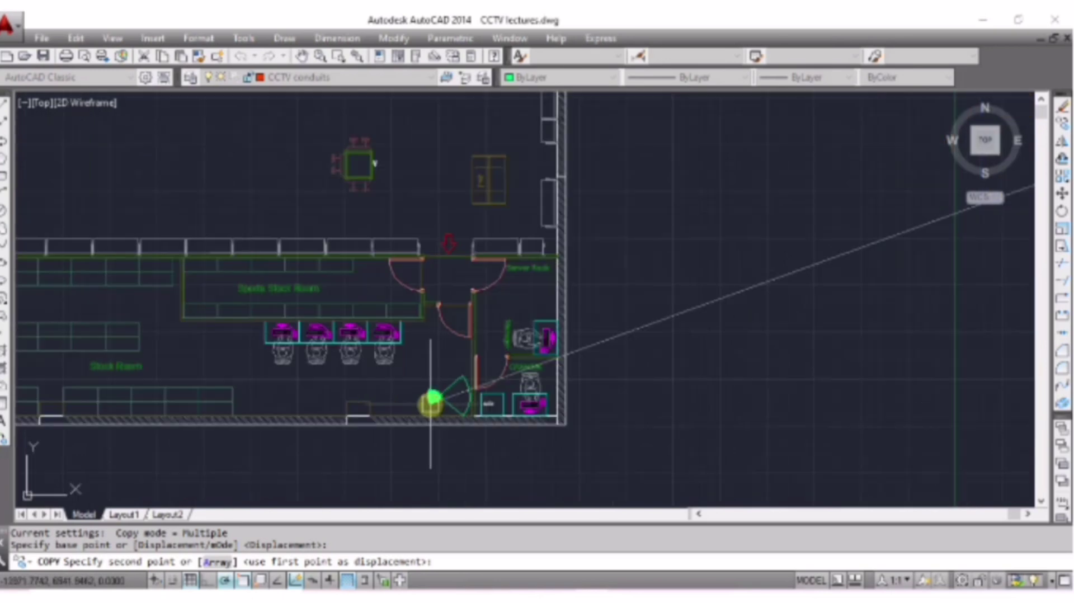
left_click(431, 400)
key("Return")
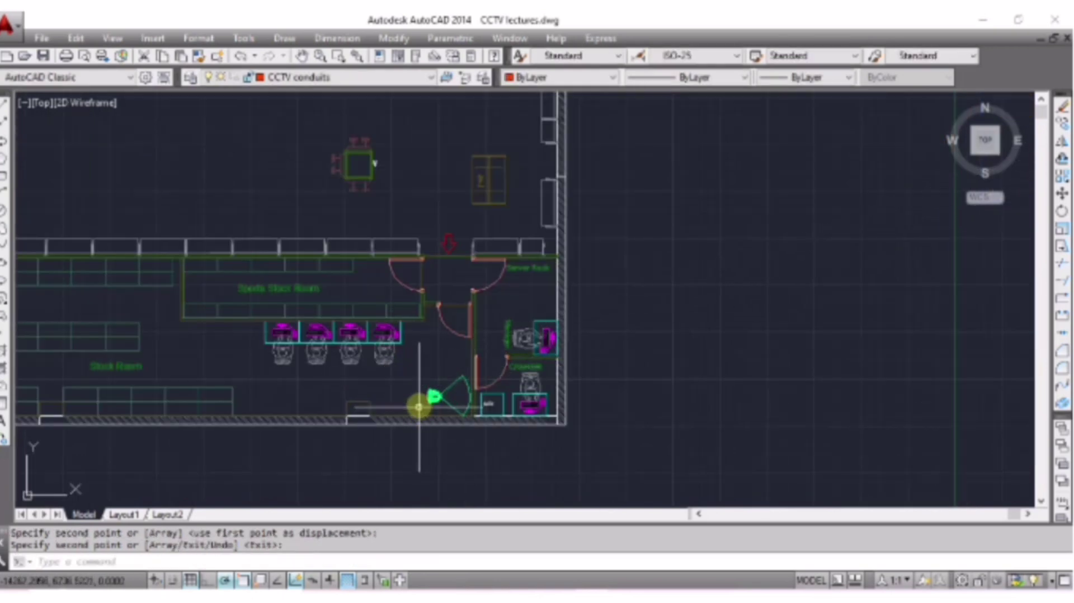
left_click(430, 400)
scroll(415, 401, "up", 3)
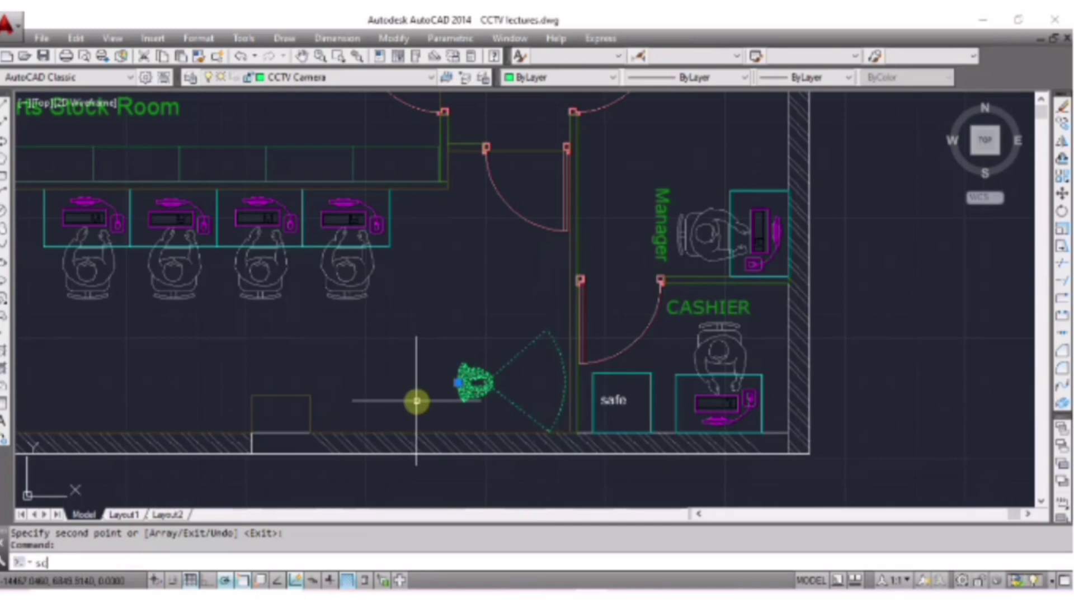
Scale the copied camera by a factor of 1.3
key("Return")
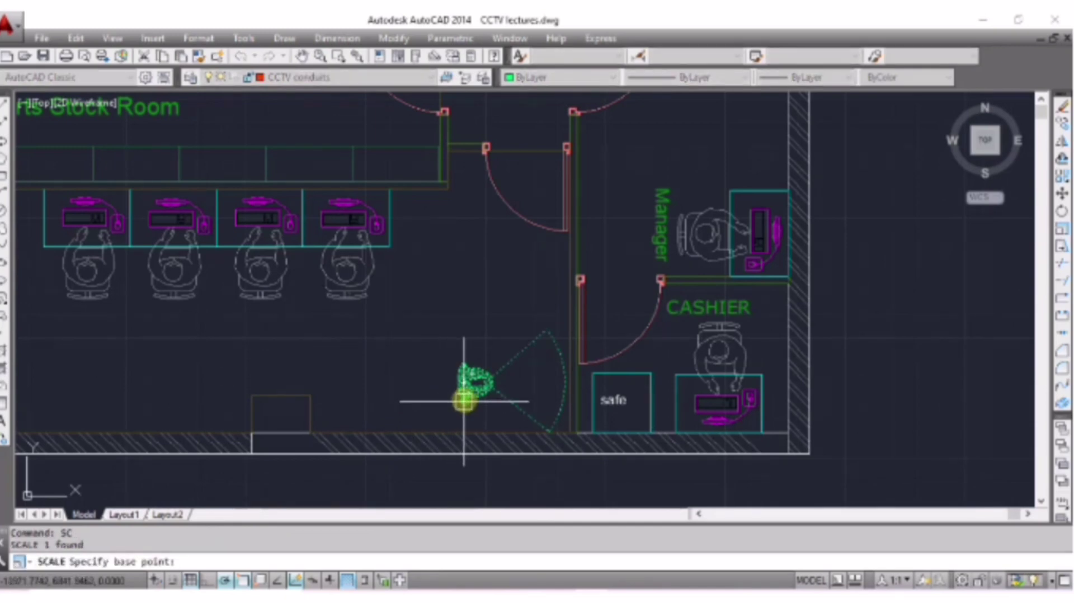
triple_click(464, 400)
left_click(464, 400)
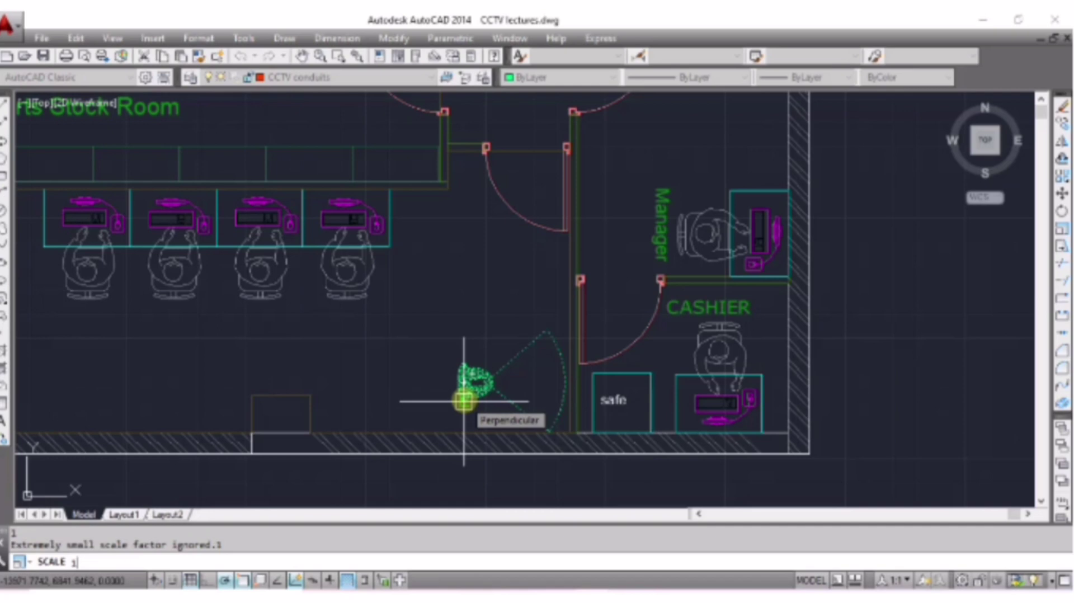
type("1.3")
key("Return")
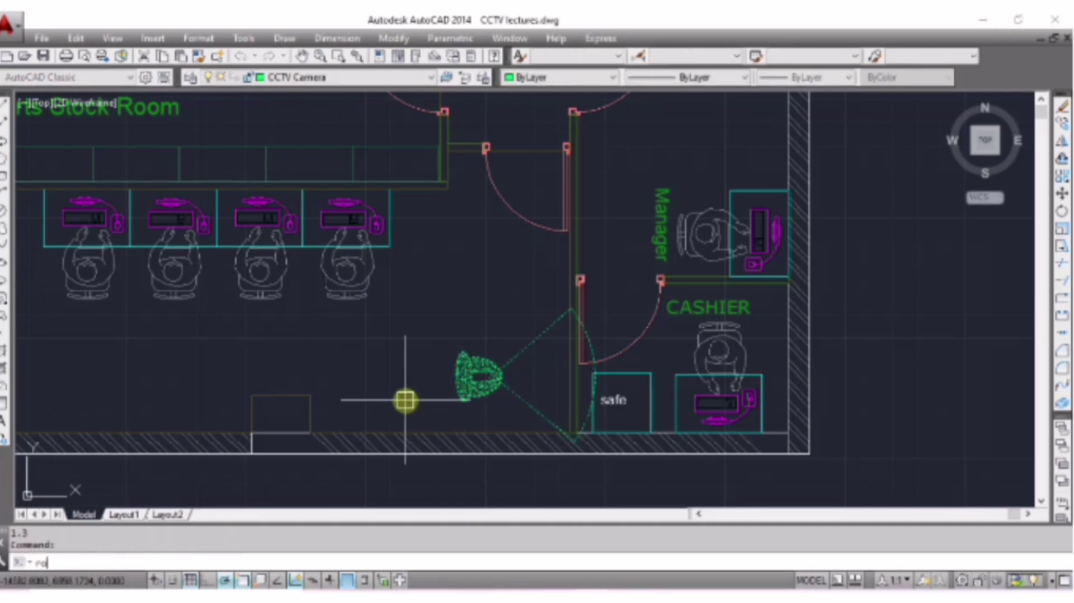
Rotate the camera so its coverage arc faces up-left
type("ro")
key("Return")
left_click(484, 376)
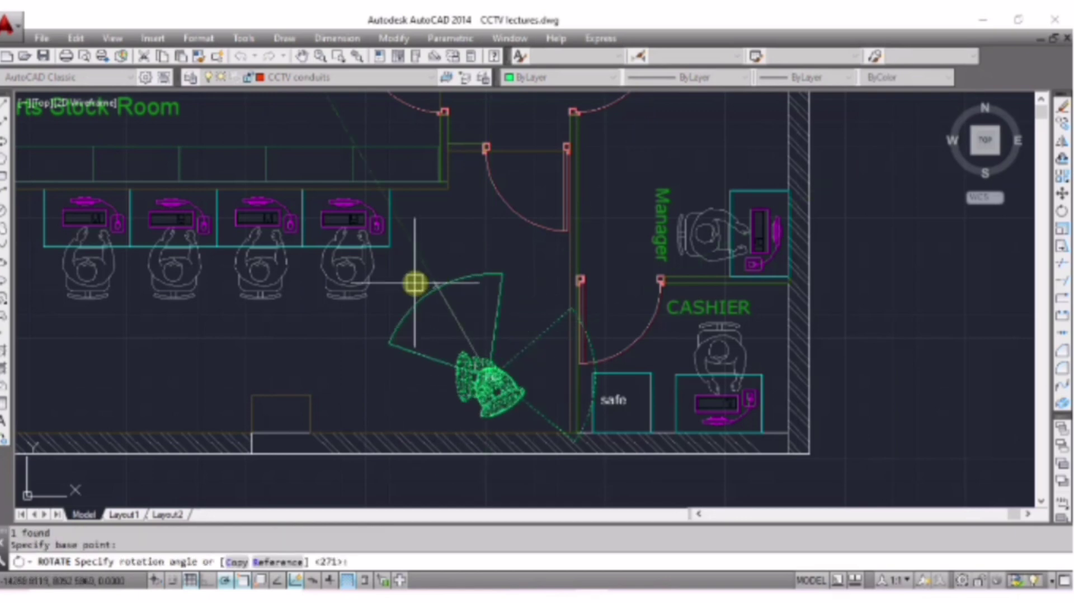
left_click(407, 285)
Move the camera with its grip so it sits beside the safe
left_click(508, 412)
left_click(519, 407)
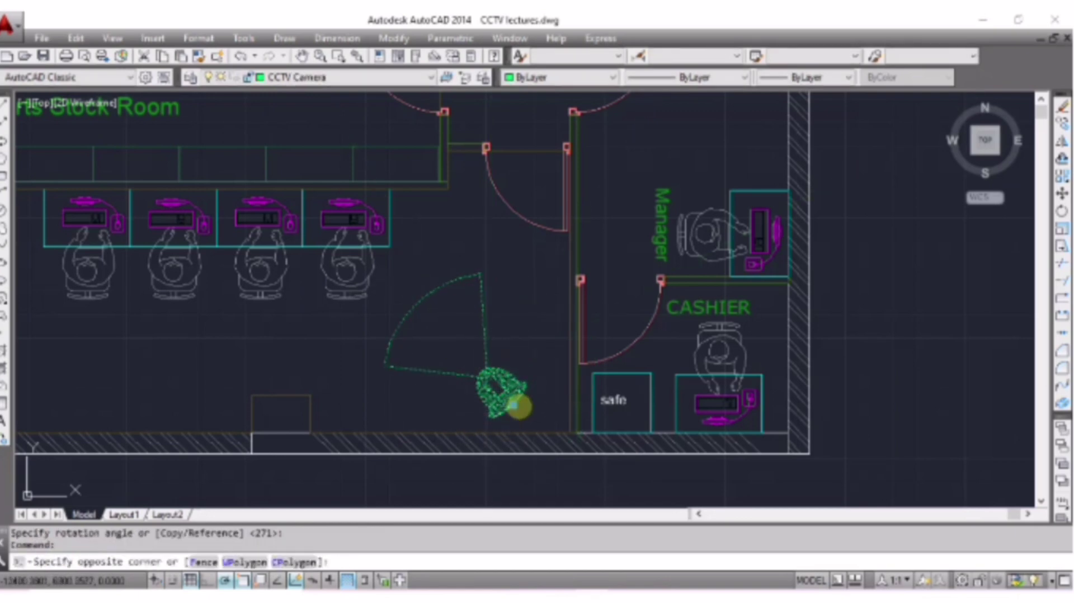
left_click(510, 411)
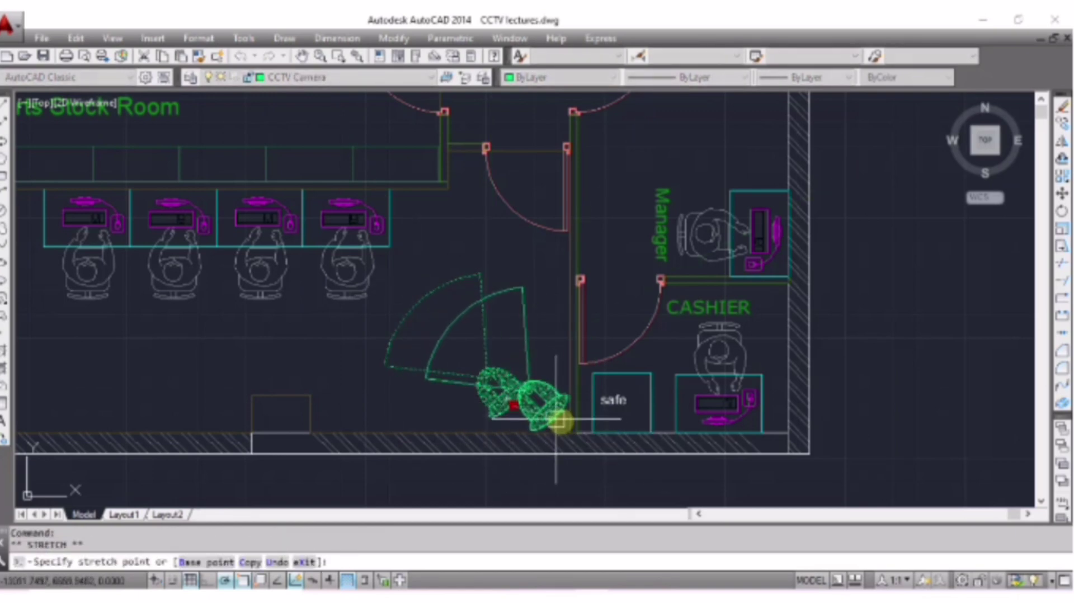
left_click(561, 421)
left_click(496, 425)
type("c")
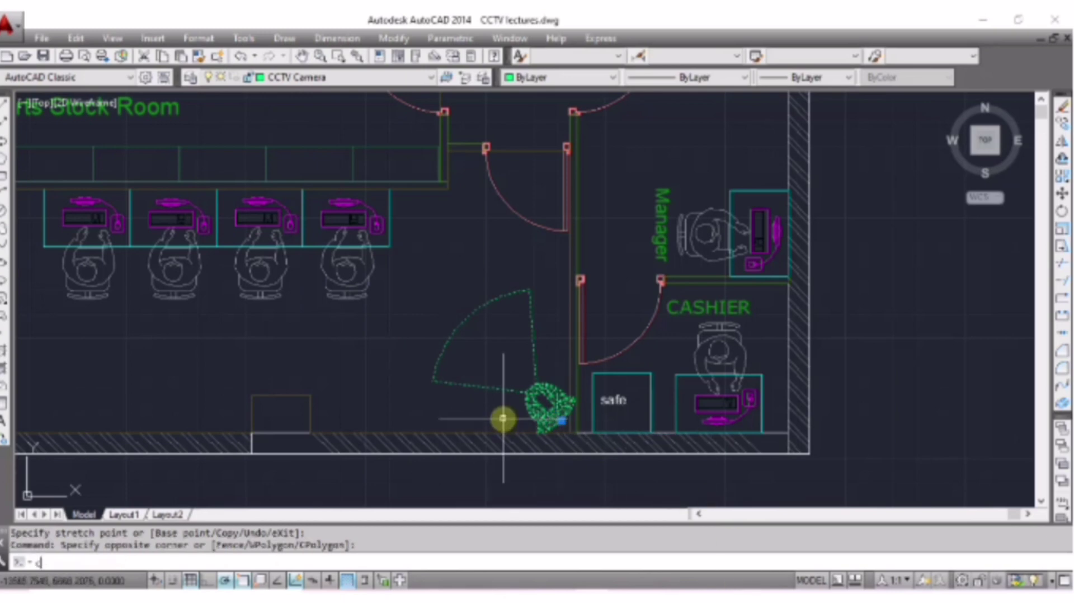
type("o")
key("Return")
Copy the camera to two positions inside the Stock Room
left_click(553, 418)
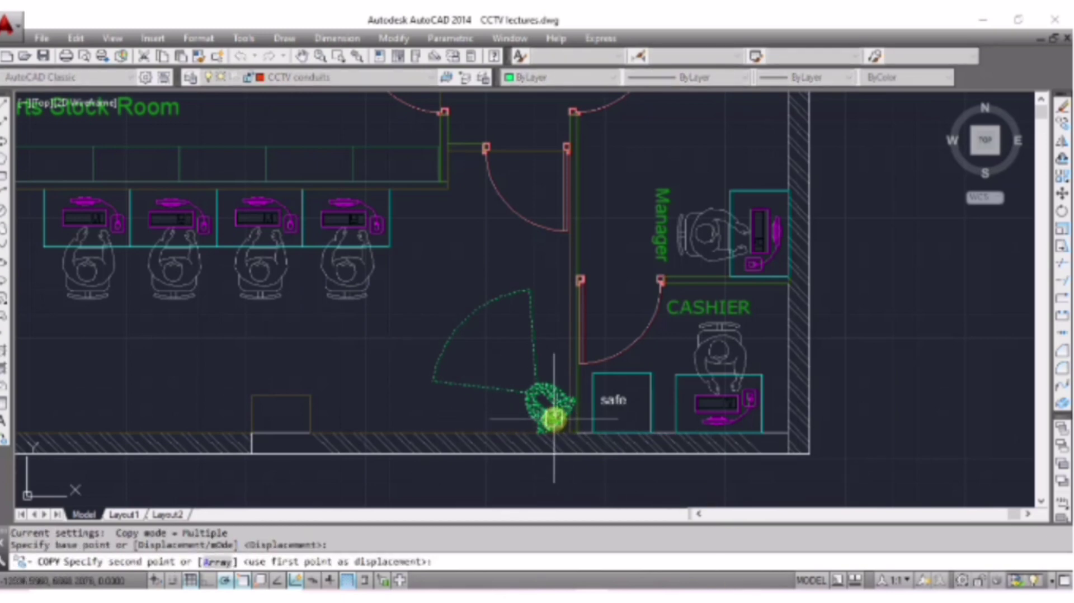
scroll(276, 447, "down", 5)
scroll(160, 452, "up", 3)
left_click(201, 399)
left_click(216, 287)
key("Return")
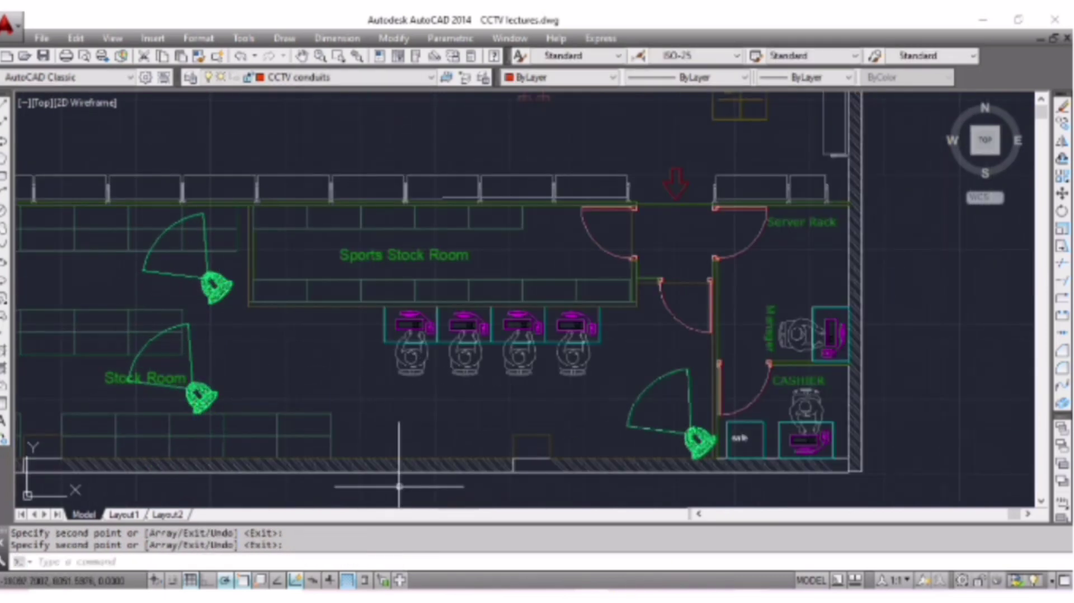
Move the lower Stock Room camera further right and rotate it to face across the room
left_click(199, 405)
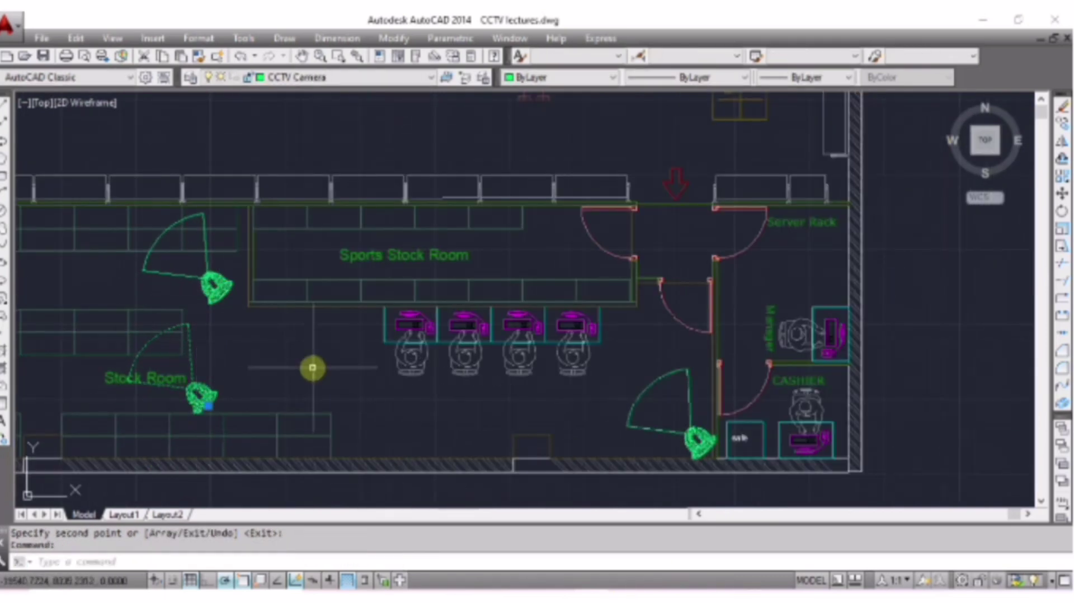
left_click(208, 407)
left_click(292, 405)
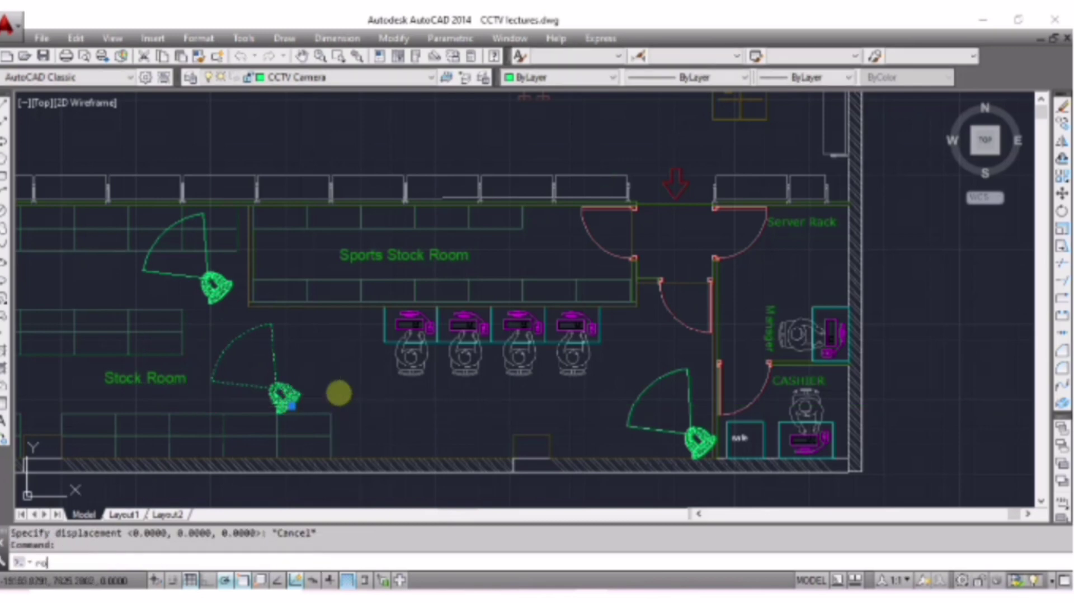
key("Return")
left_click(291, 405)
left_click(283, 399)
left_click(302, 388)
key("Return")
key("Escape")
Rotate the upper Stock Room camera to its final direction and shift it into place
left_click(223, 295)
key("Return")
left_click(216, 289)
left_click(259, 264)
left_click(216, 292)
left_click(210, 296)
left_click(240, 282)
key("Escape")
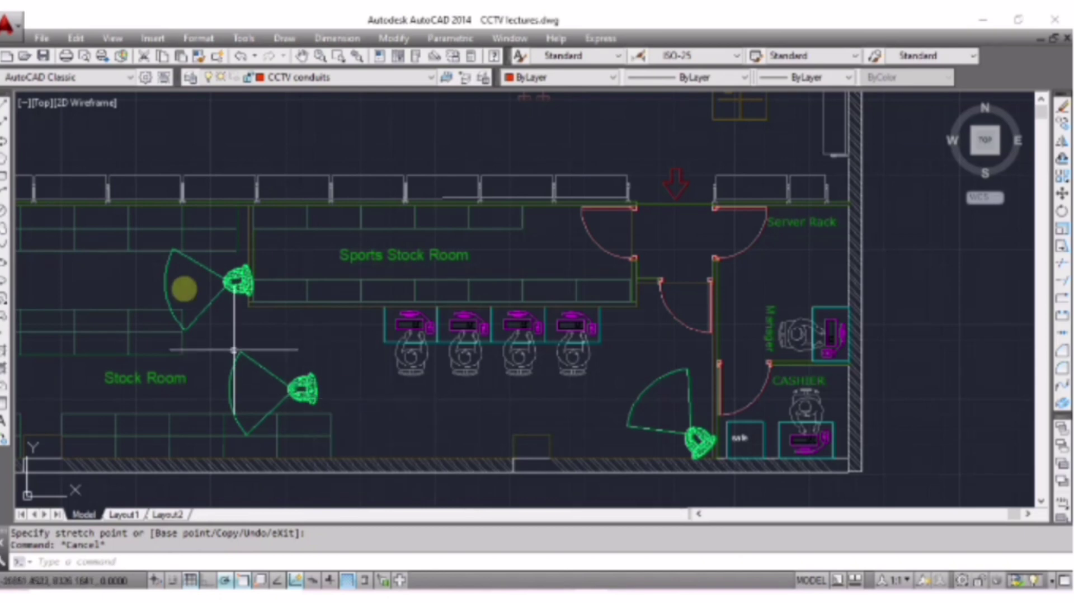
Copy the lower Stock Room camera to a spot near the stock room door
scroll(296, 408, "down", 2)
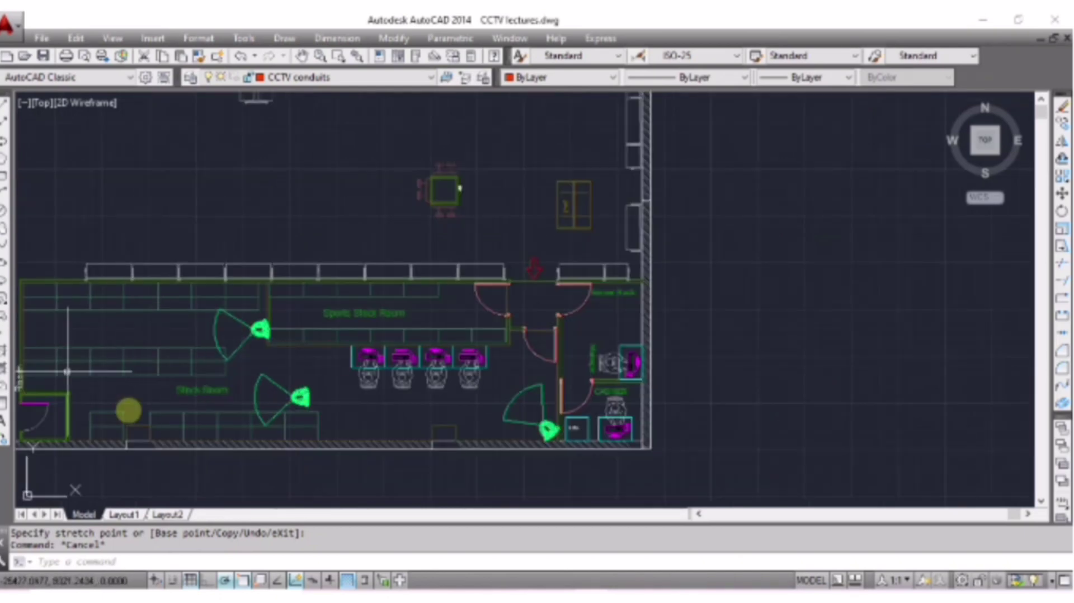
left_click(302, 397)
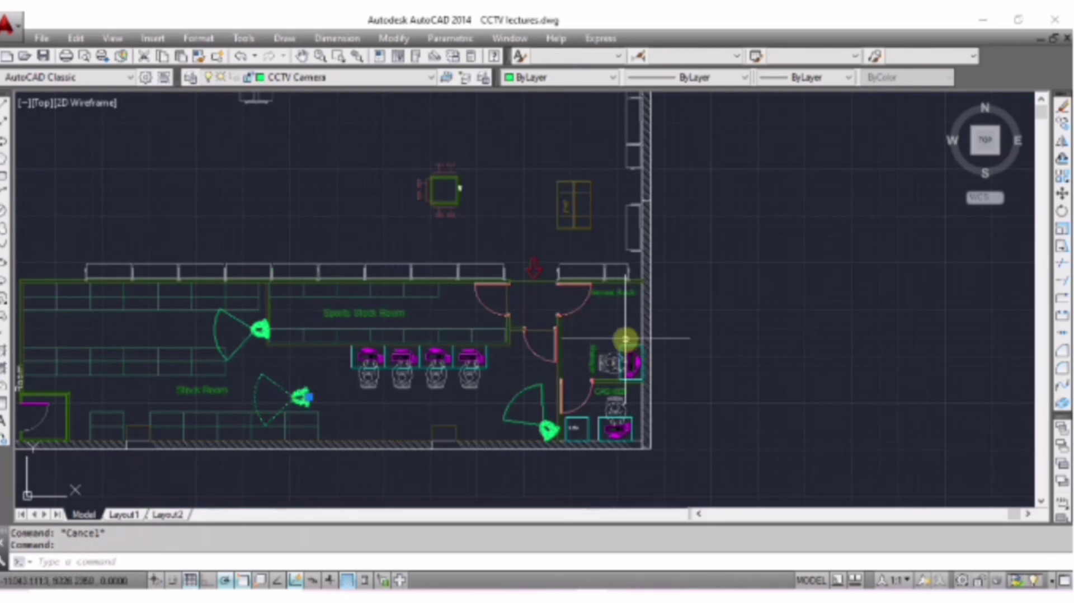
type("co")
key("Return")
left_click(305, 398)
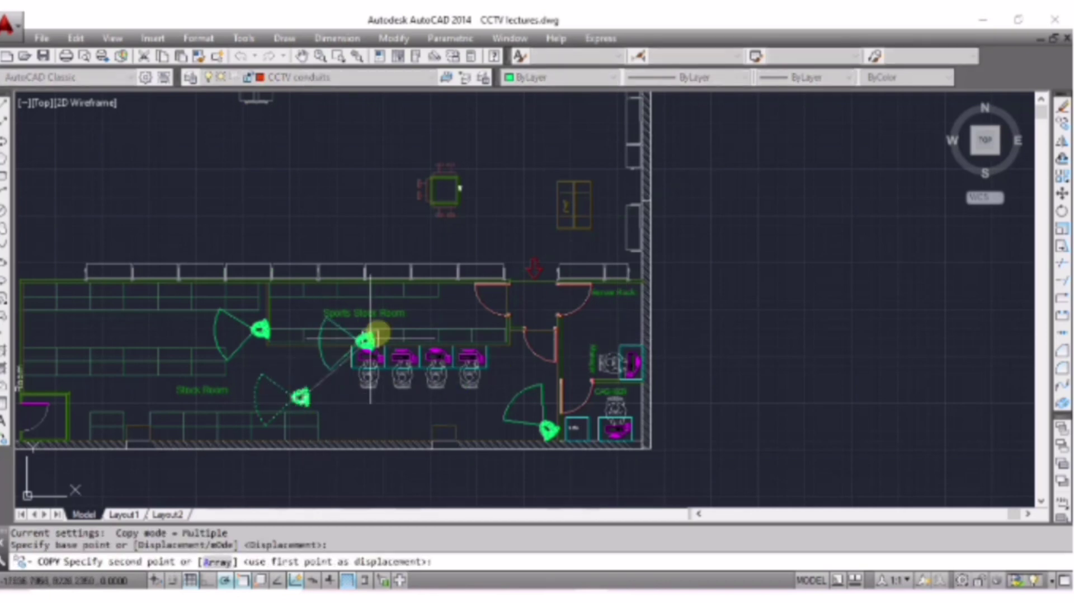
left_click(503, 313)
key("Return")
Rotate the new camera and move it beside the Server Rack doorway
left_click(580, 331)
type("ro")
key("Return")
left_click(580, 330)
left_click(609, 350)
left_click(587, 331)
left_click(583, 329)
left_click(564, 321)
left_click(604, 343)
key("Escape")
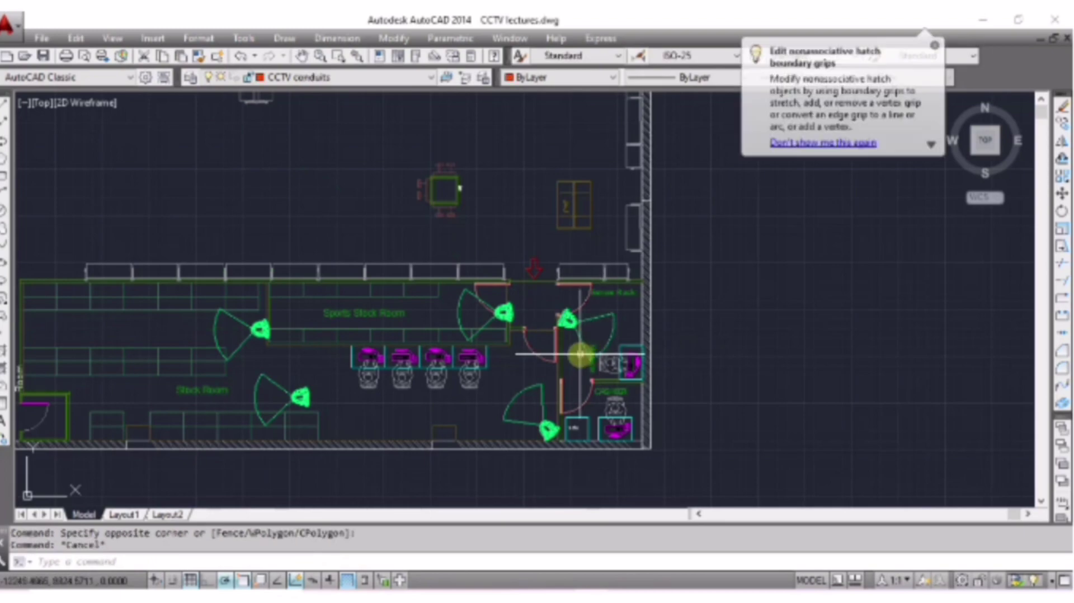
scroll(582, 353, "up", 2)
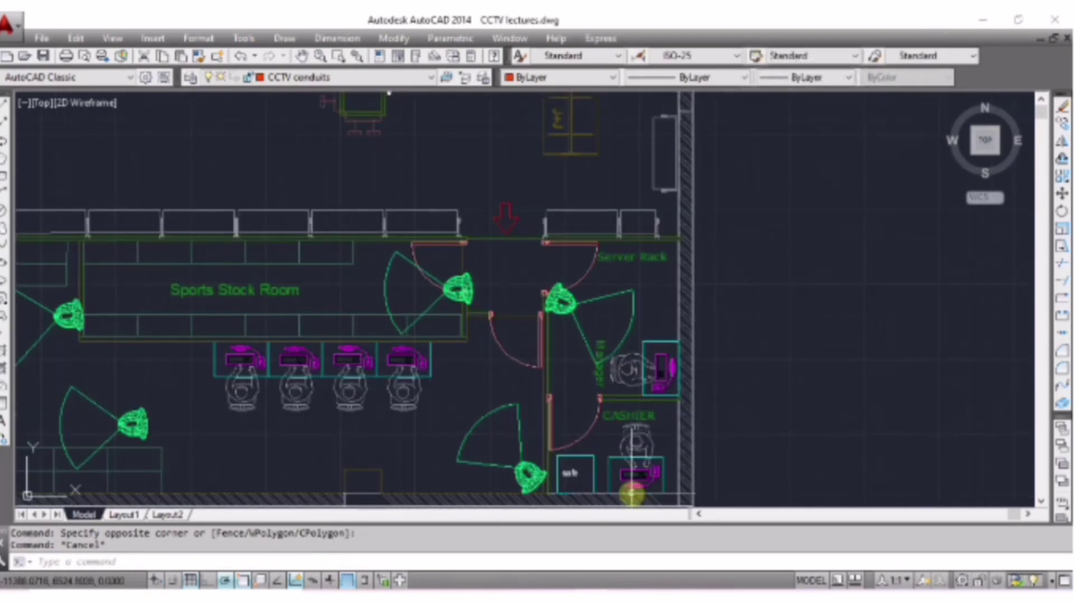
scroll(649, 493, "up", 7)
scroll(652, 498, "down", 2)
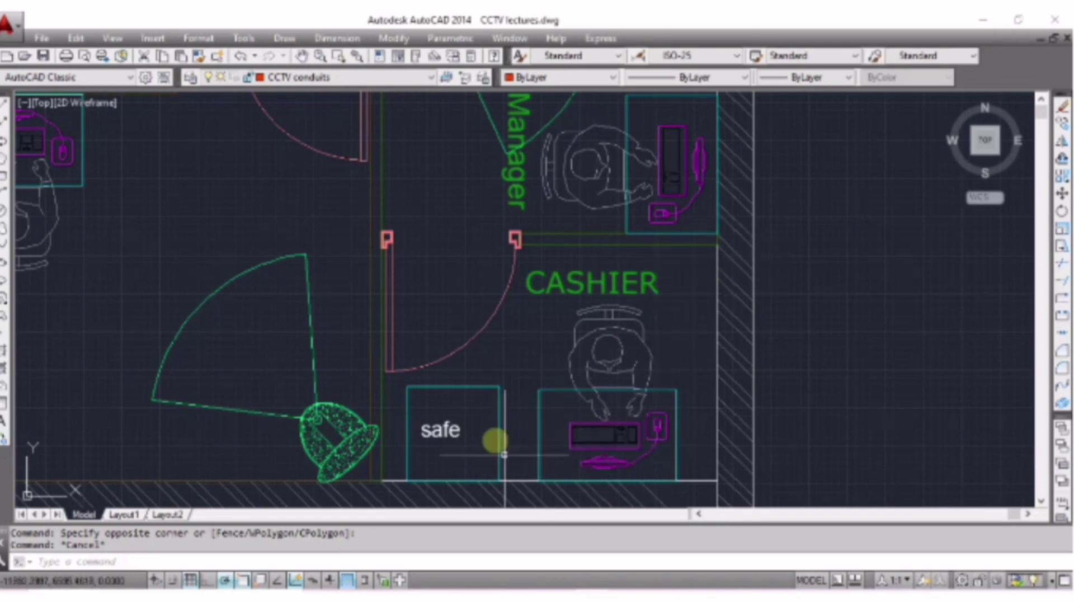
Copy the camera beside the safe onto the cashier room's right wall next to CASHIER
left_click(361, 442)
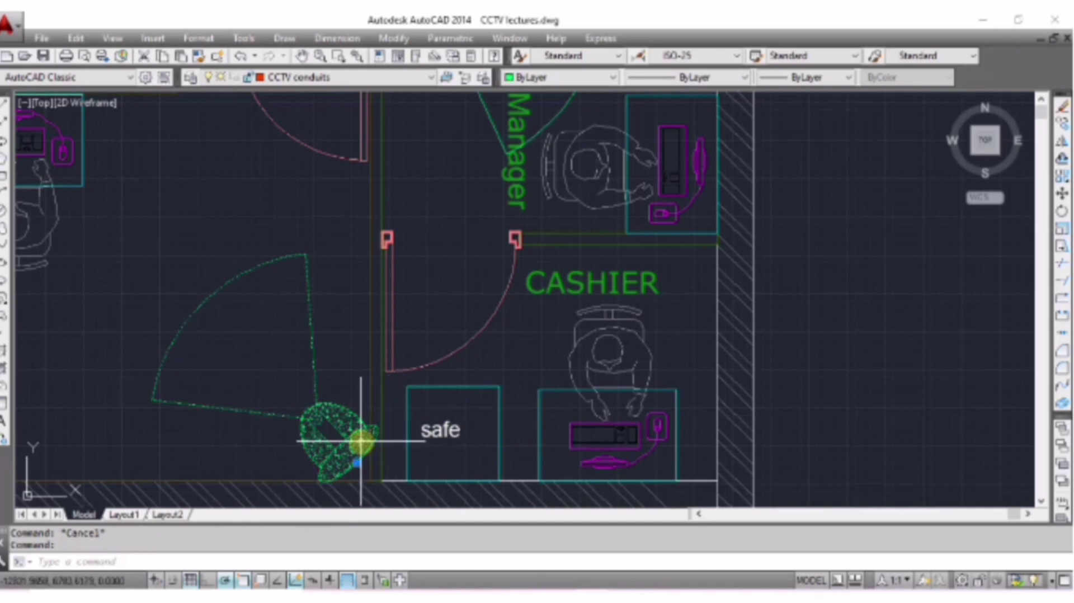
key("Return")
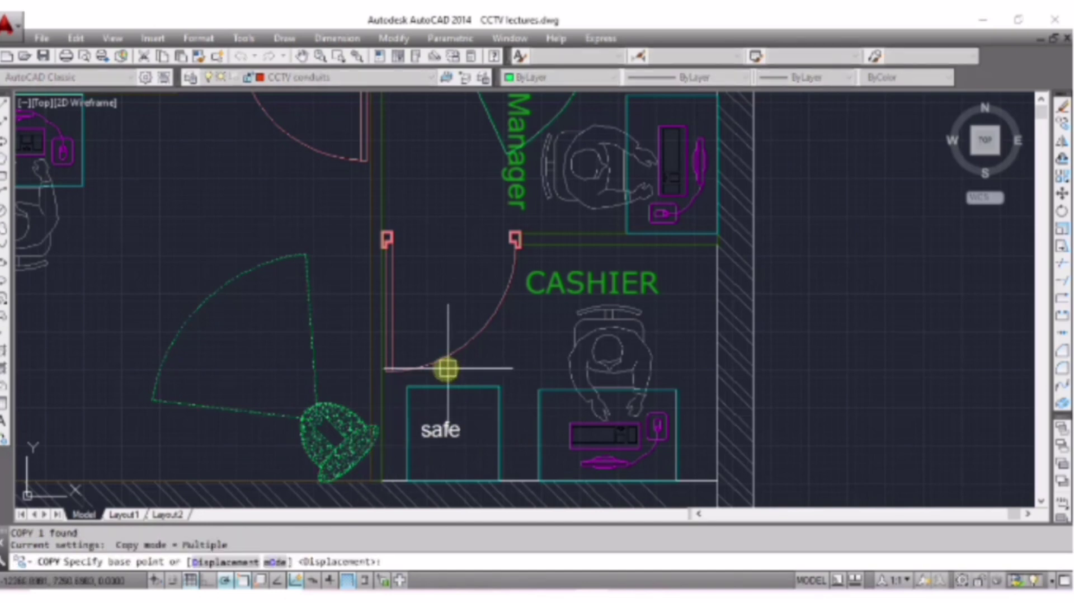
left_click(348, 454)
left_click(711, 277)
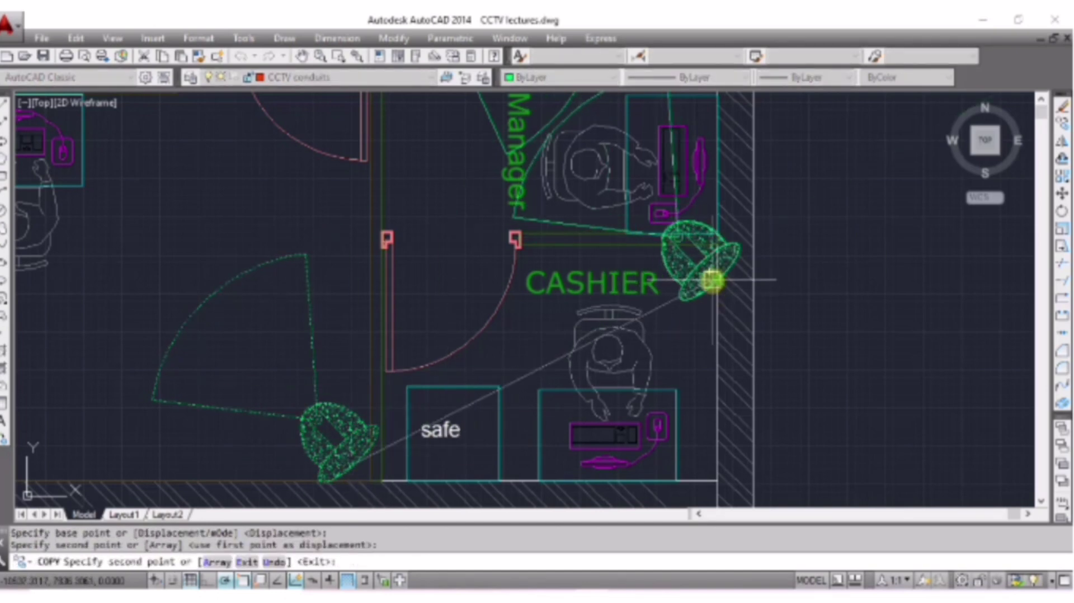
key("Return")
Rotate the new camera so its coverage arc points down over the cashier desk
key("Return")
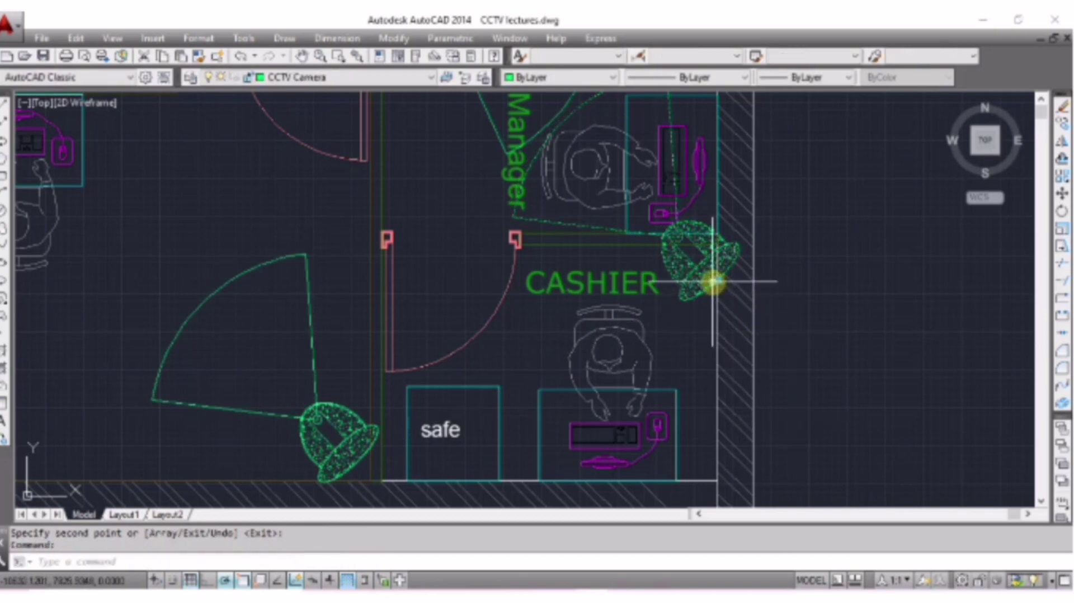
type("ro")
key("Return")
left_click(713, 282)
key("Return")
left_click(709, 283)
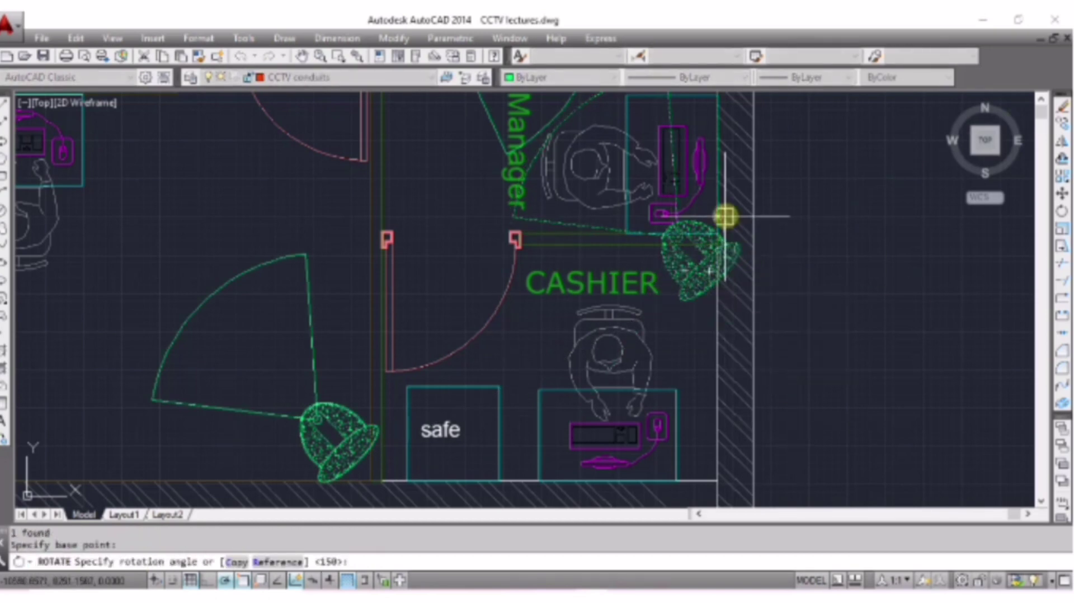
left_click(710, 219)
left_click(707, 300)
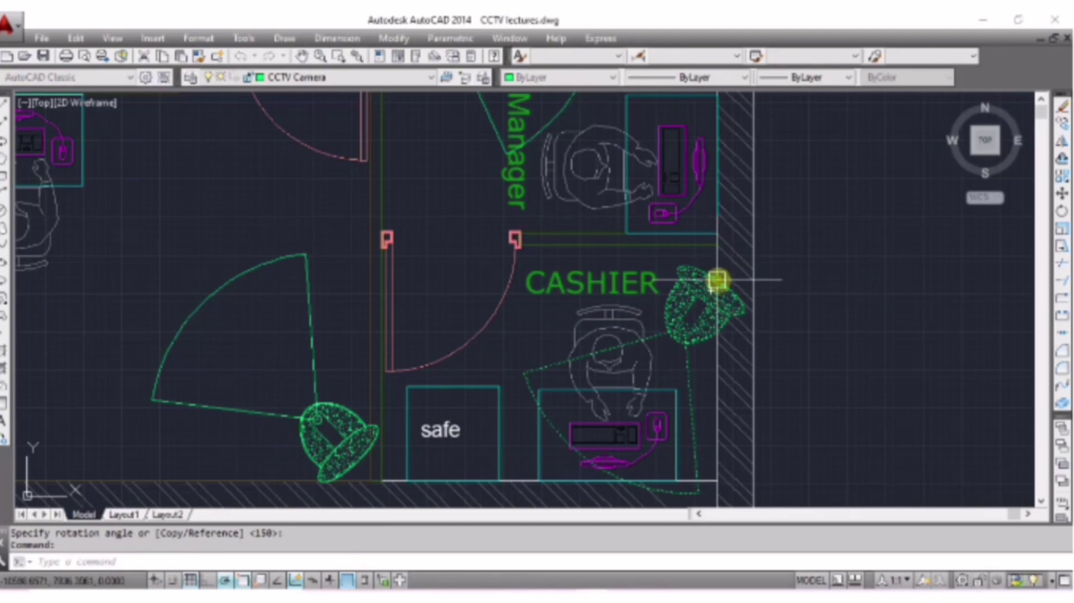
left_click(714, 280)
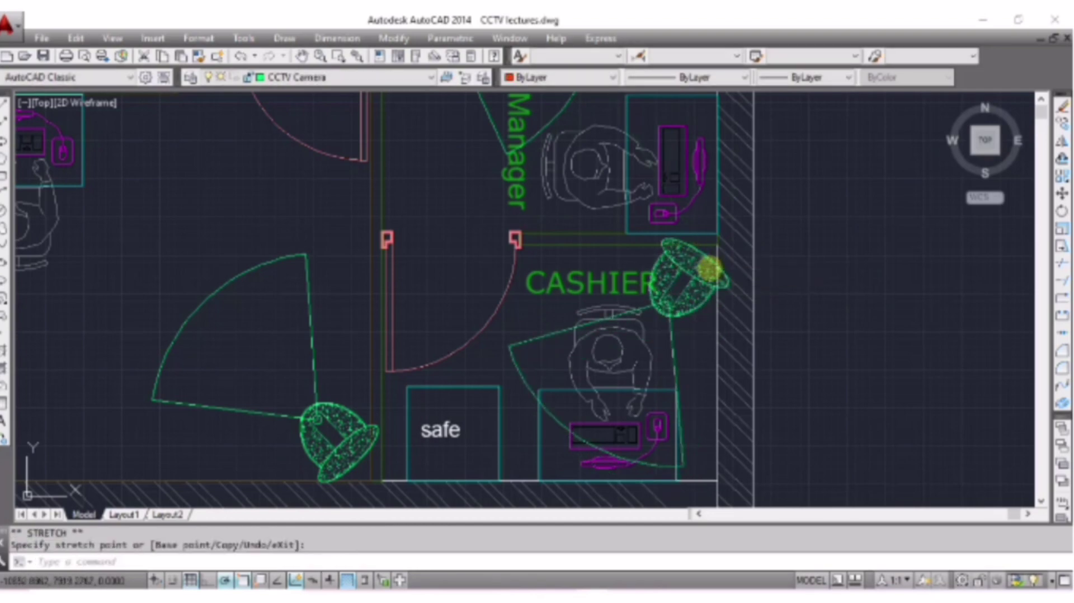
key("Escape")
scroll(681, 274, "down", 5)
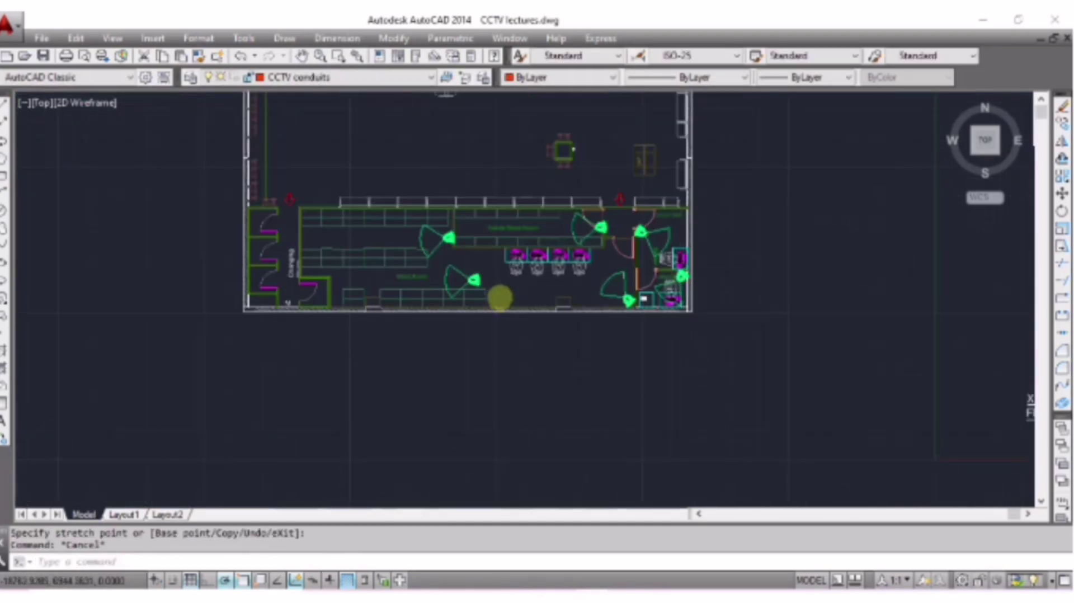
scroll(499, 299, "up", 2)
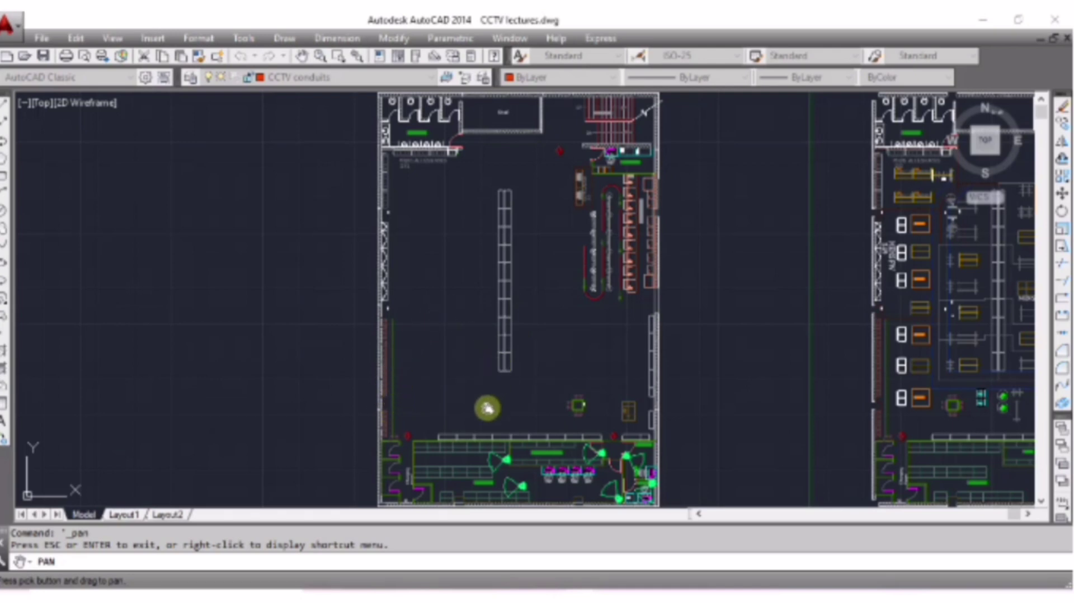
End the realtime pan with the sales floor's left wall in view
key("Escape")
Copy the camera at the bottom of the sales floor onto the left wall
scroll(403, 402, "up", 4)
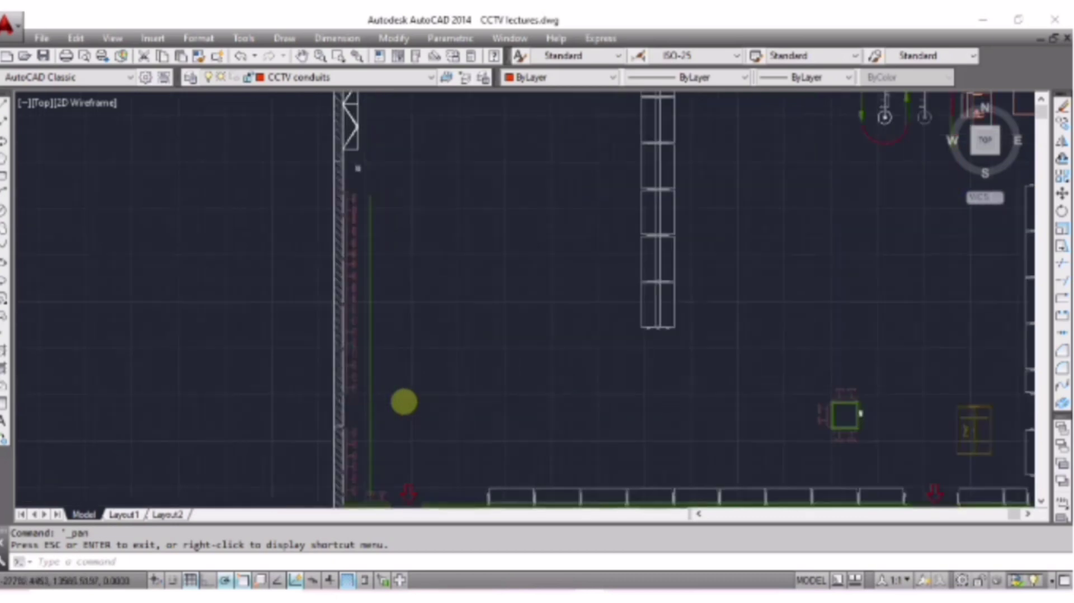
scroll(403, 402, "down", 2)
left_click(566, 497)
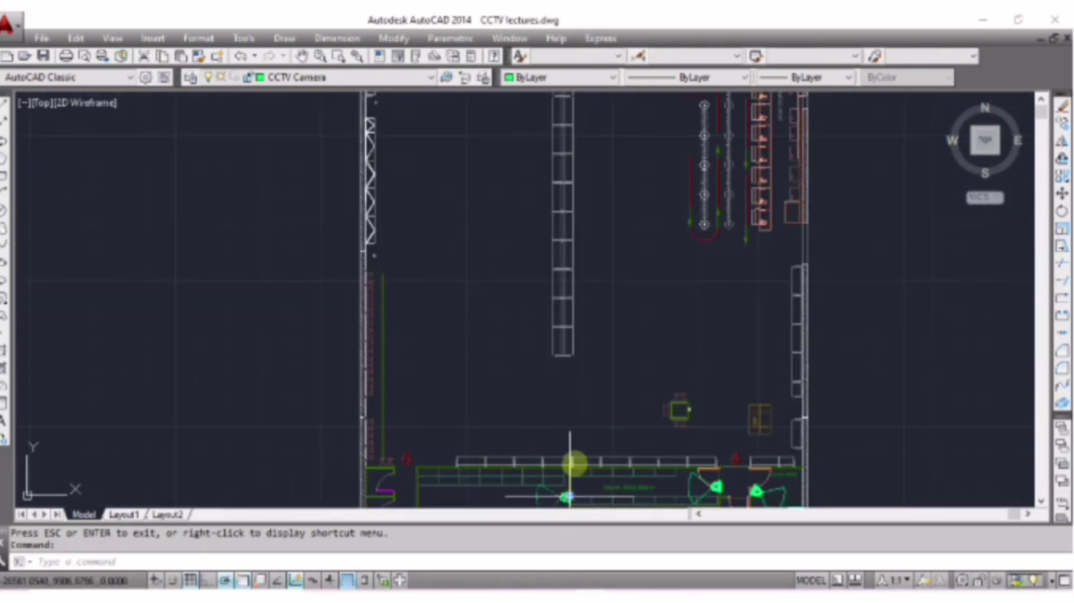
type("co")
key("Return")
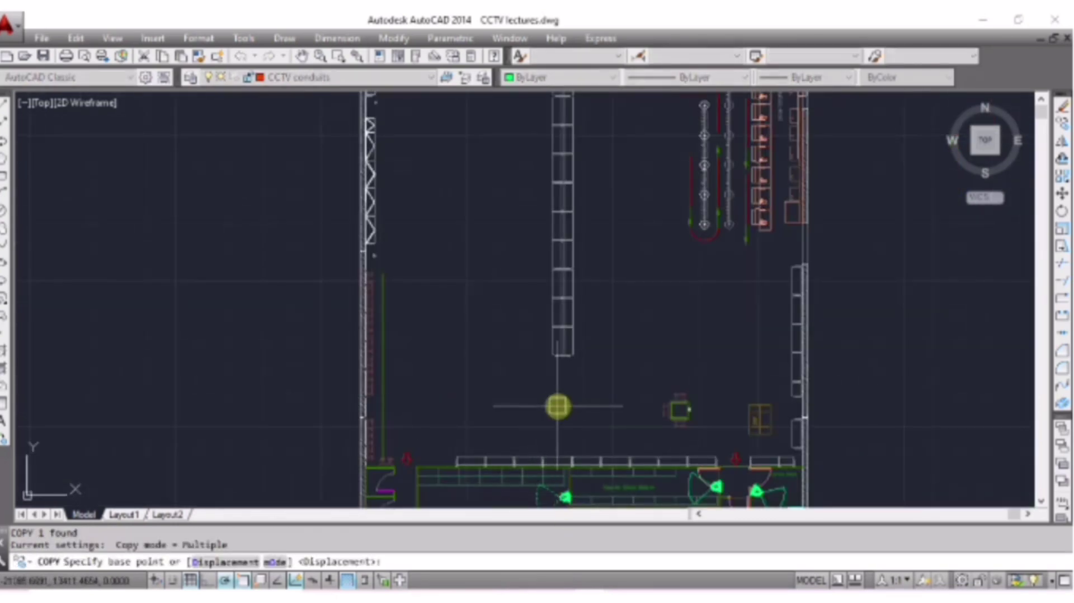
left_click(566, 496)
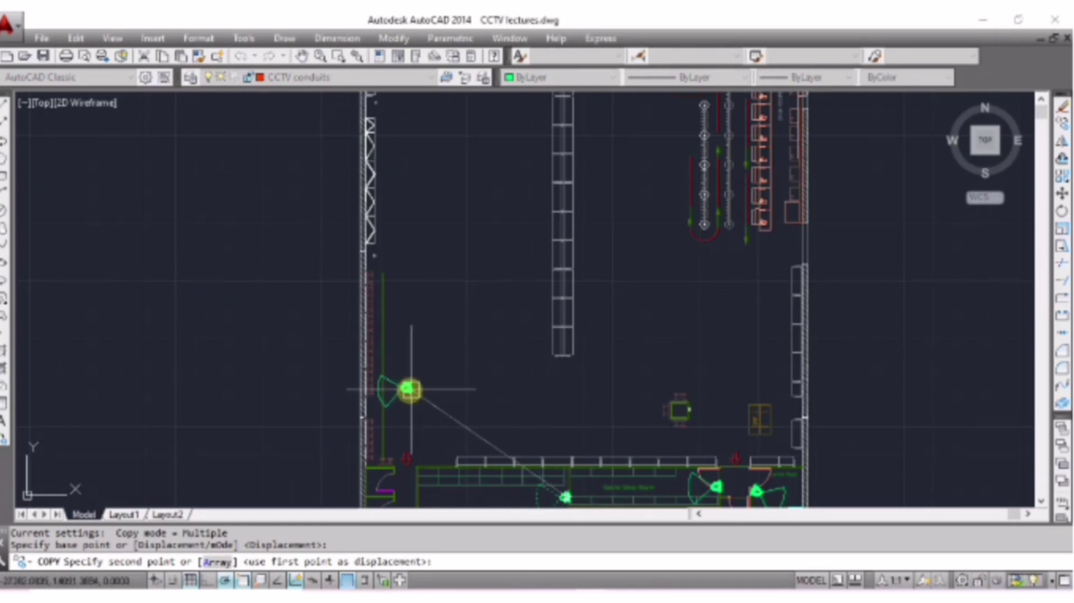
left_click(400, 387)
key("Return")
Rotate the new camera so its arc aims up into the floor, then set it tight against the wall
left_click(399, 387)
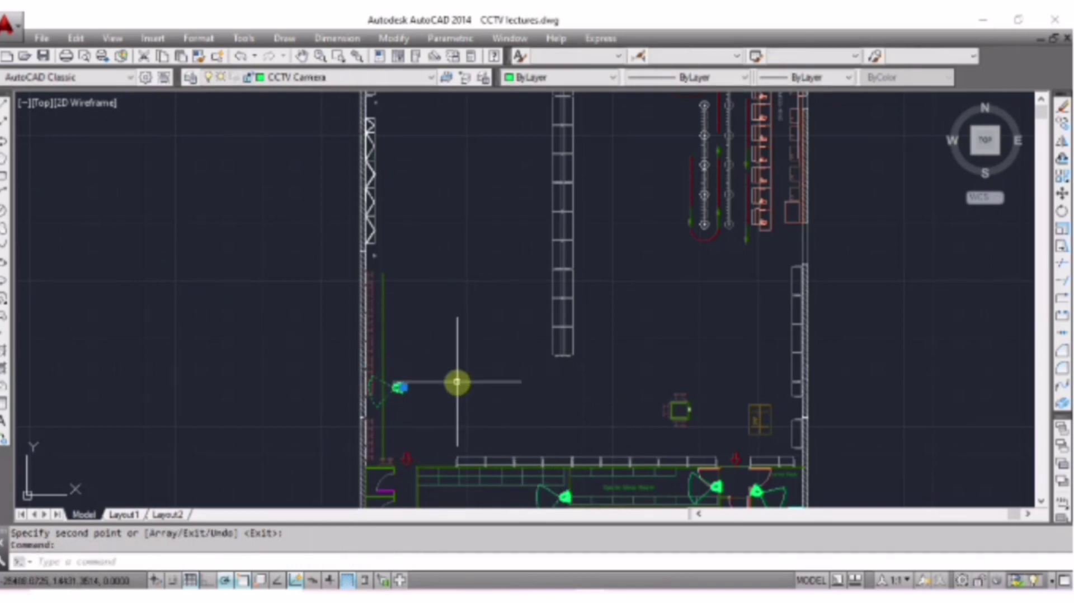
type("ro")
key("Return")
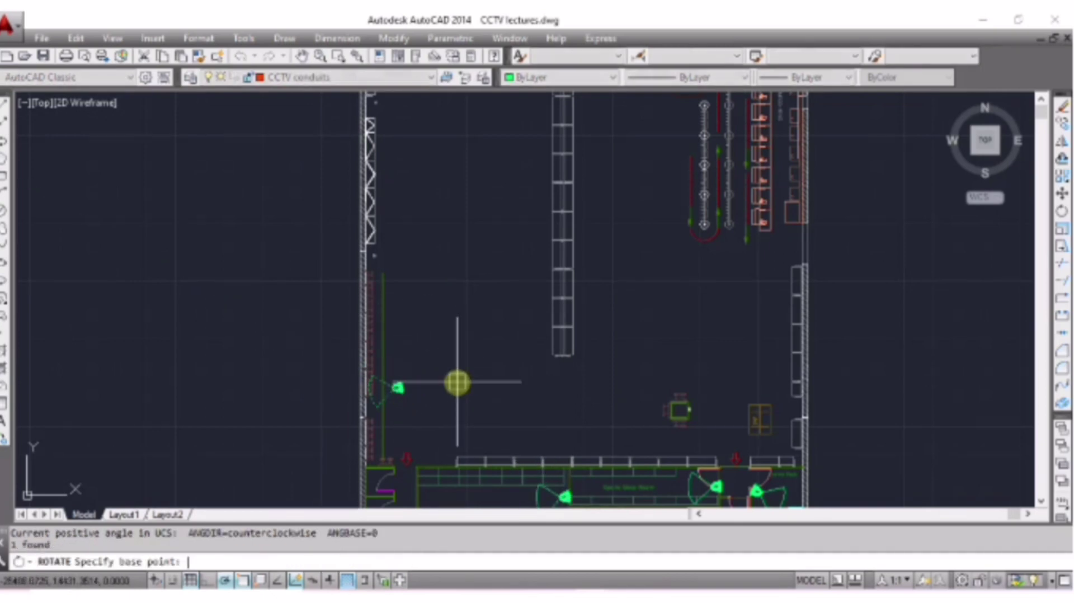
left_click(400, 386)
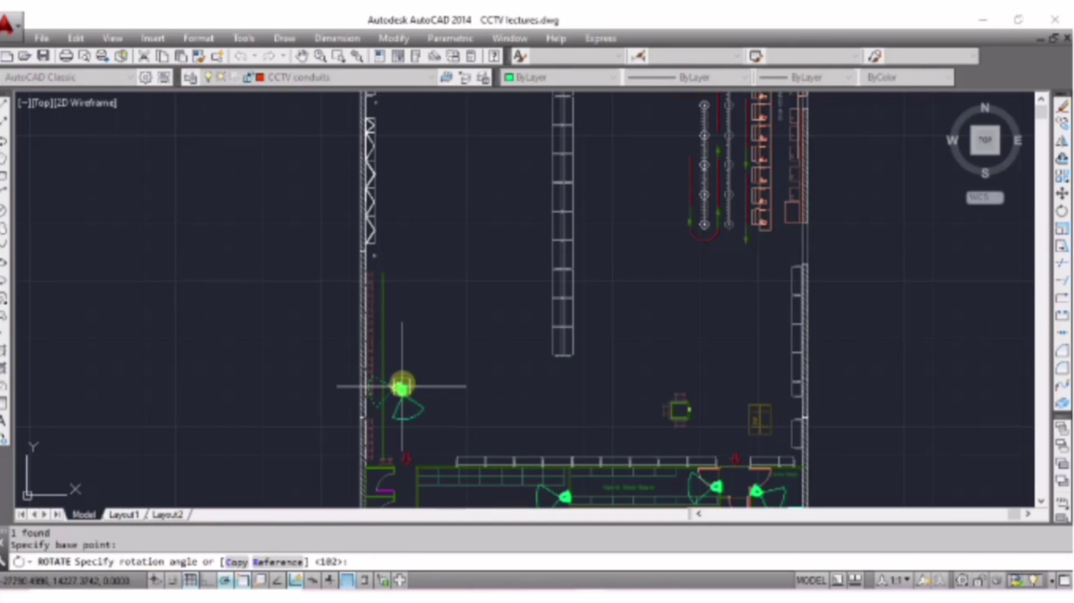
left_click(340, 437)
left_click(402, 386)
left_click(401, 387)
left_click(377, 389)
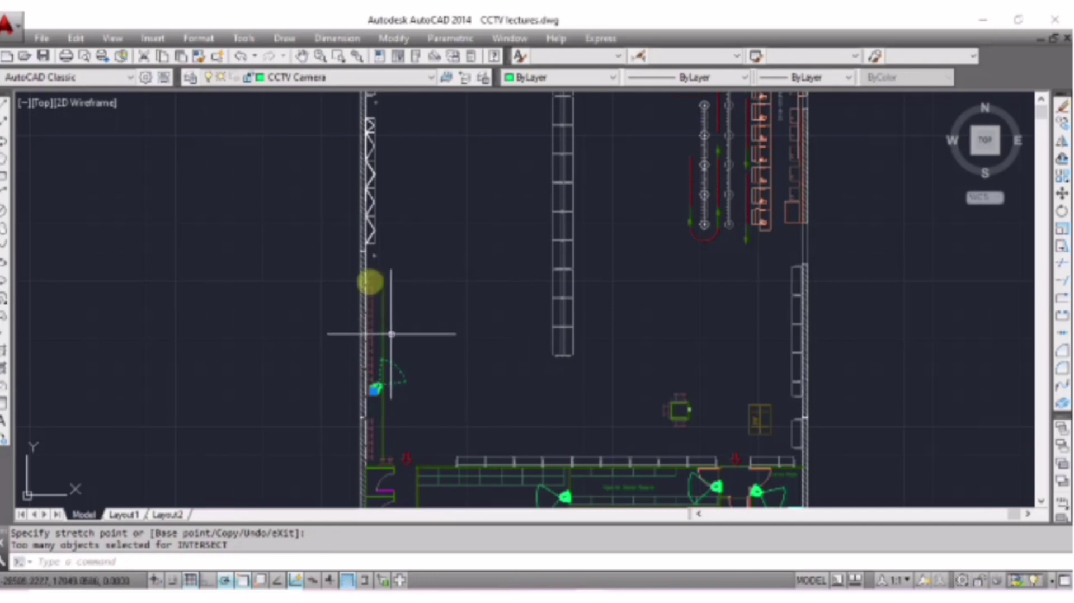
Copy the left-wall camera up to near the top of the left wall
key("Escape")
scroll(497, 385, "down", 3)
middle_click_drag(479, 388, 448, 313)
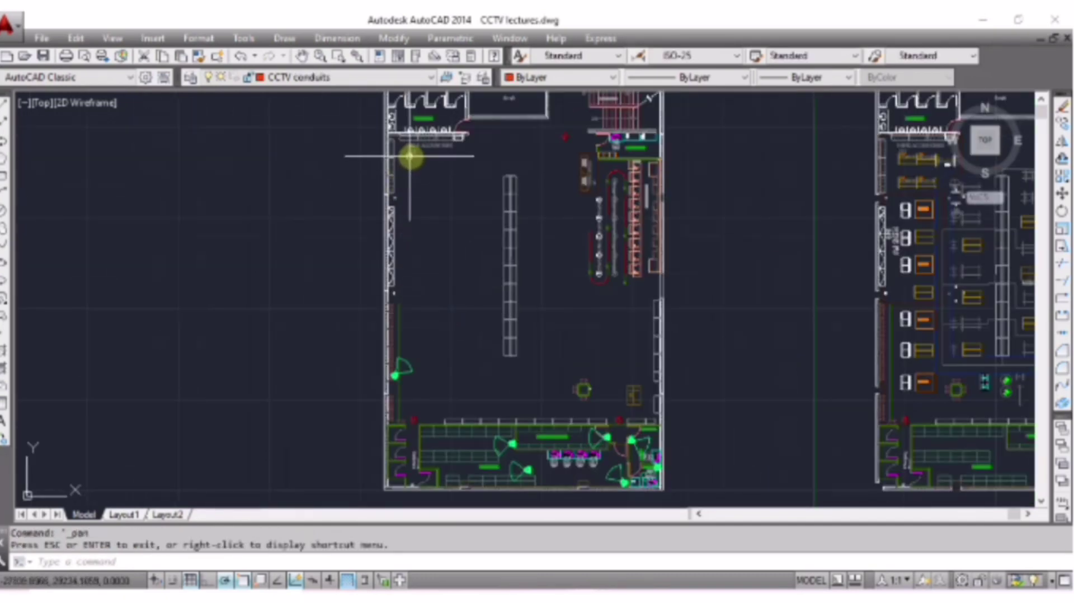
scroll(412, 163, "up", 2)
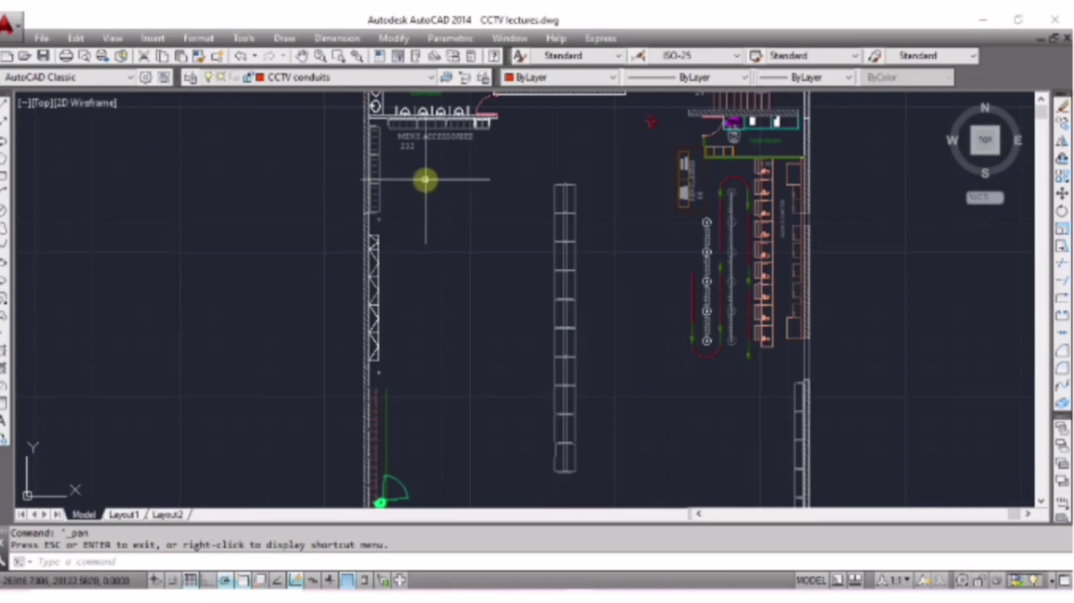
key("Escape")
left_click(380, 502)
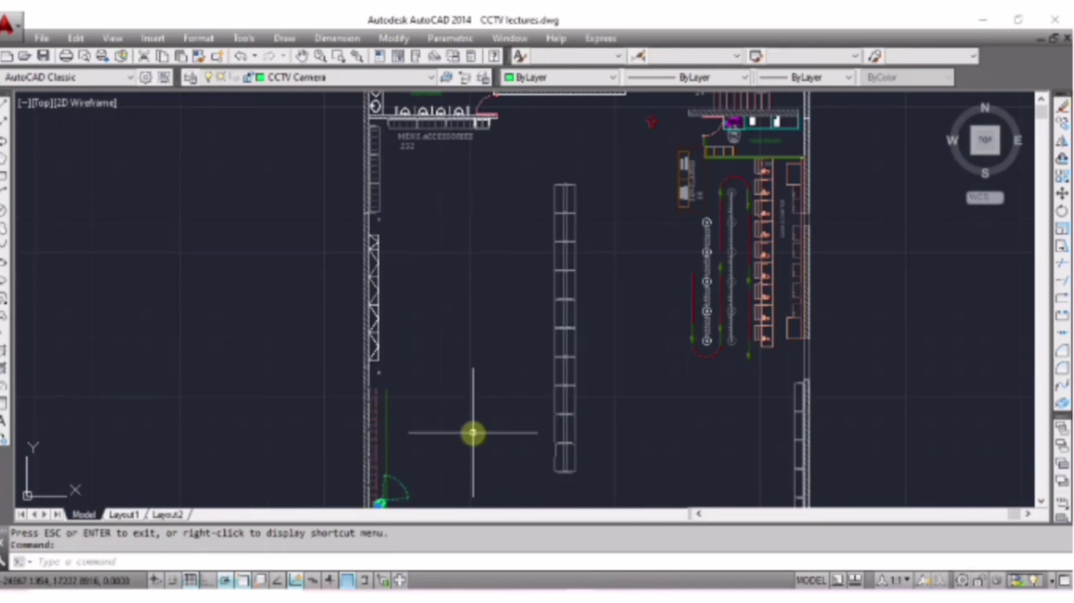
type("co")
key("Return")
left_click(380, 502)
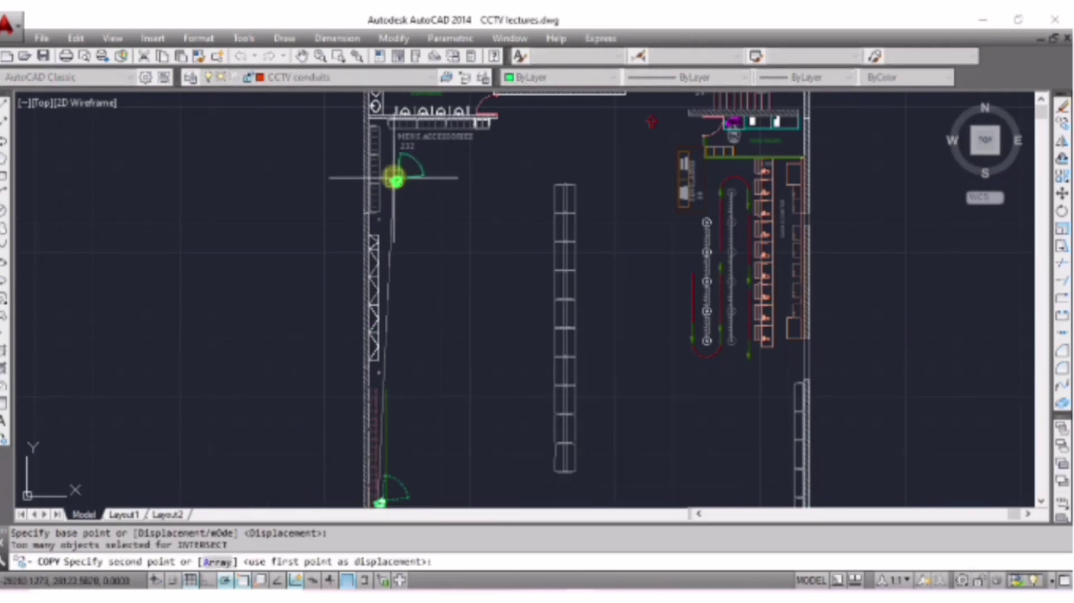
left_click(397, 177)
key("Return")
Rotate the new upper camera so its arc aims down into the floor, then nudge it up the wall
left_click(397, 177)
type("ro")
key("Return")
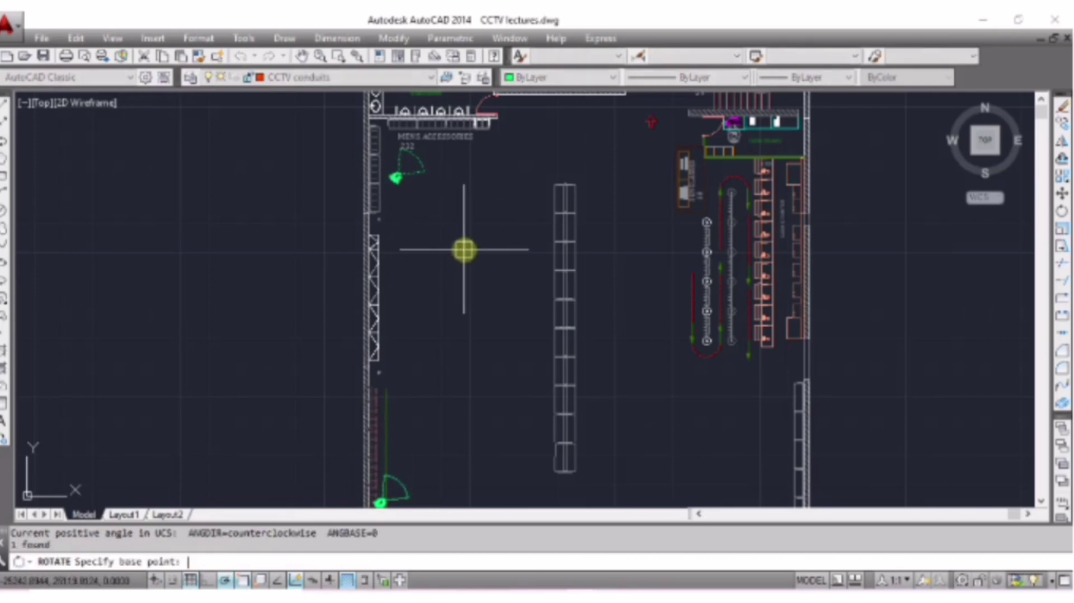
left_click(395, 176)
left_click(395, 277)
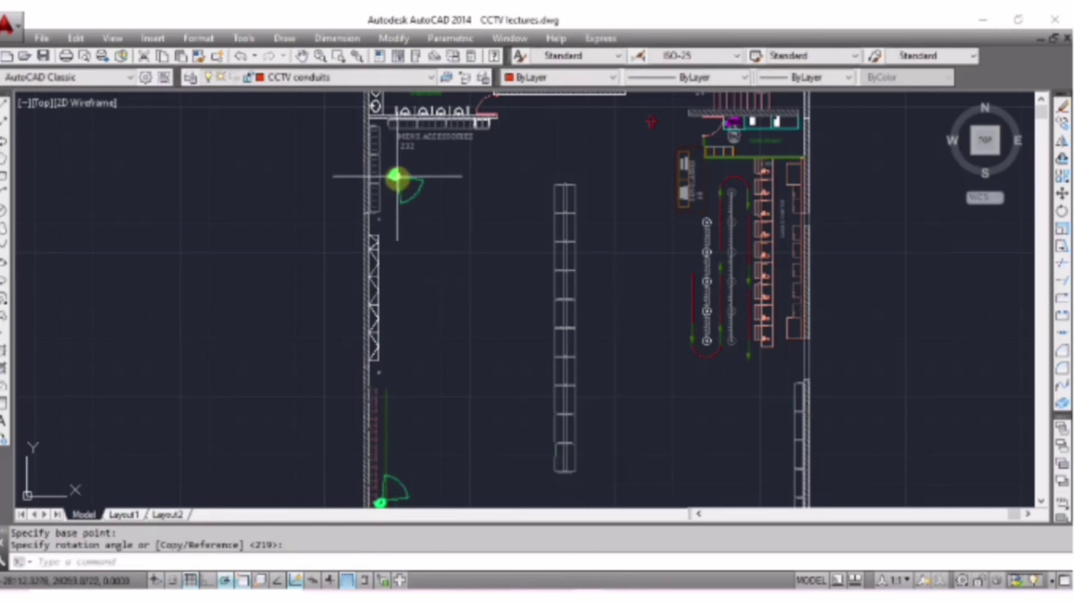
left_click(393, 174)
left_click(392, 150)
key("Escape")
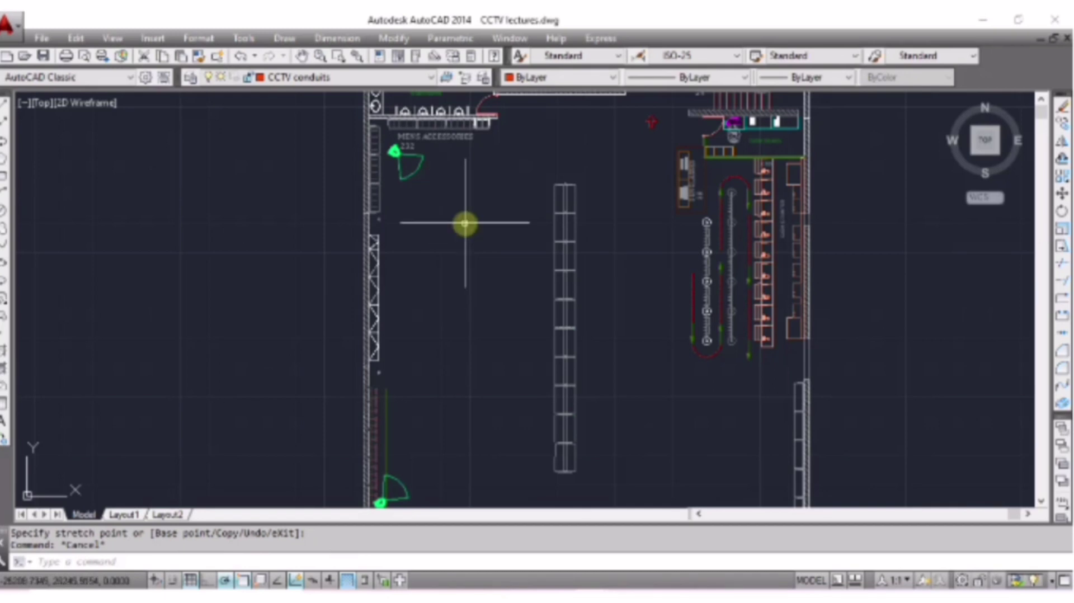
Copy the upper left-wall camera to the top wall and rotate it to face down
middle_click_drag(465, 224, 389, 234)
left_click(531, 142)
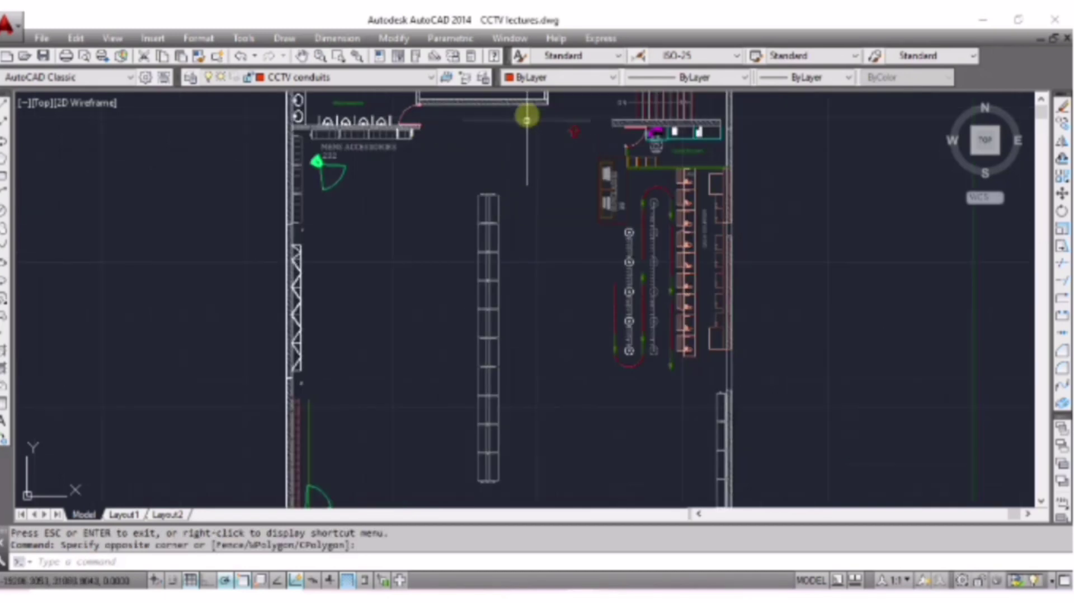
left_click(329, 162)
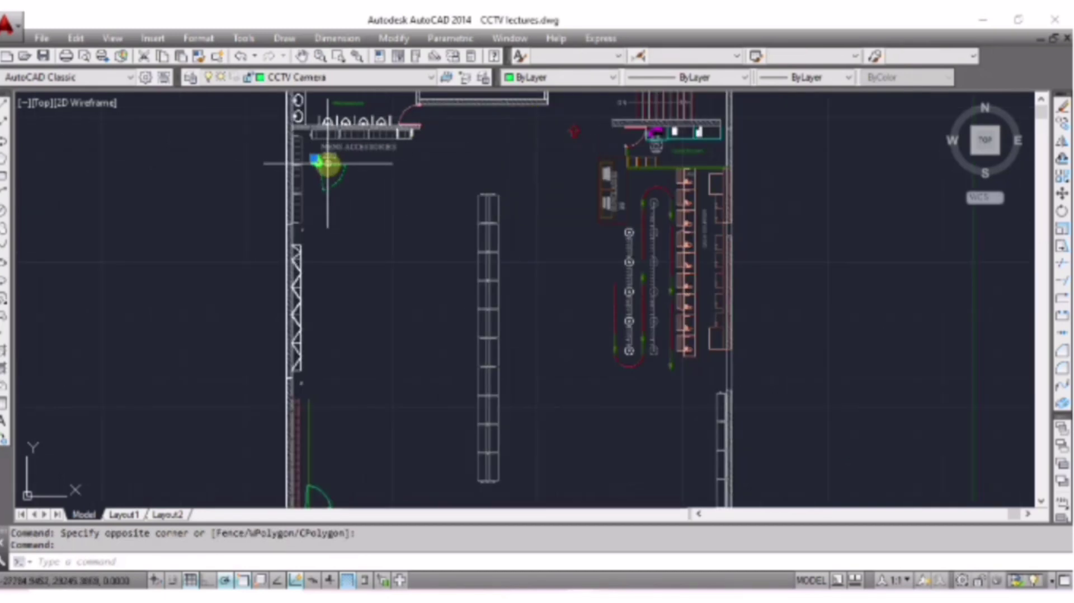
type("co")
key("Return")
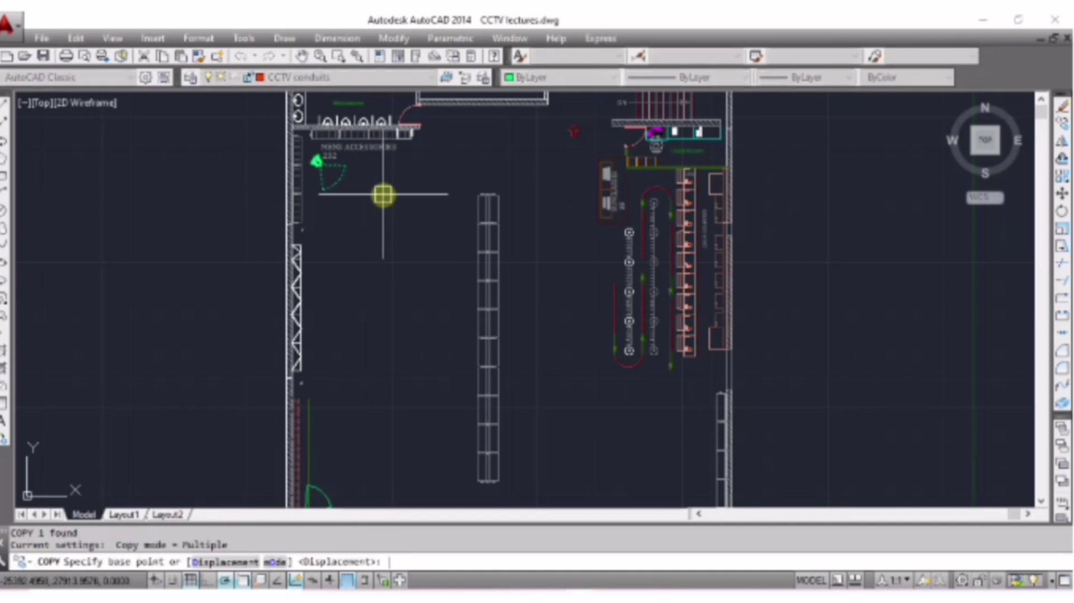
left_click(316, 162)
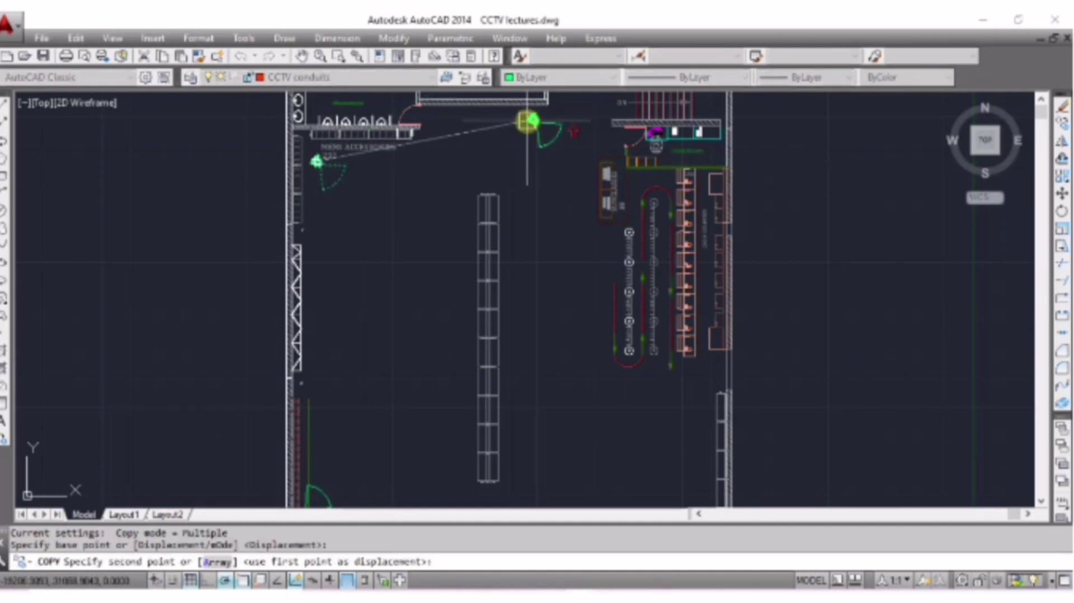
left_click(539, 119)
key("Return")
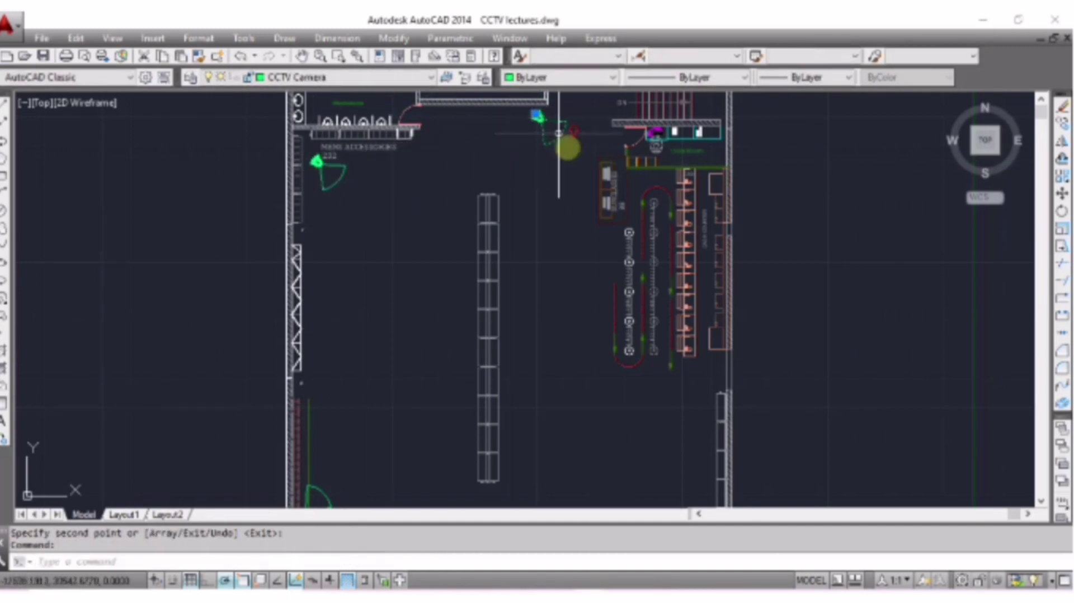
type("ro")
key("Return")
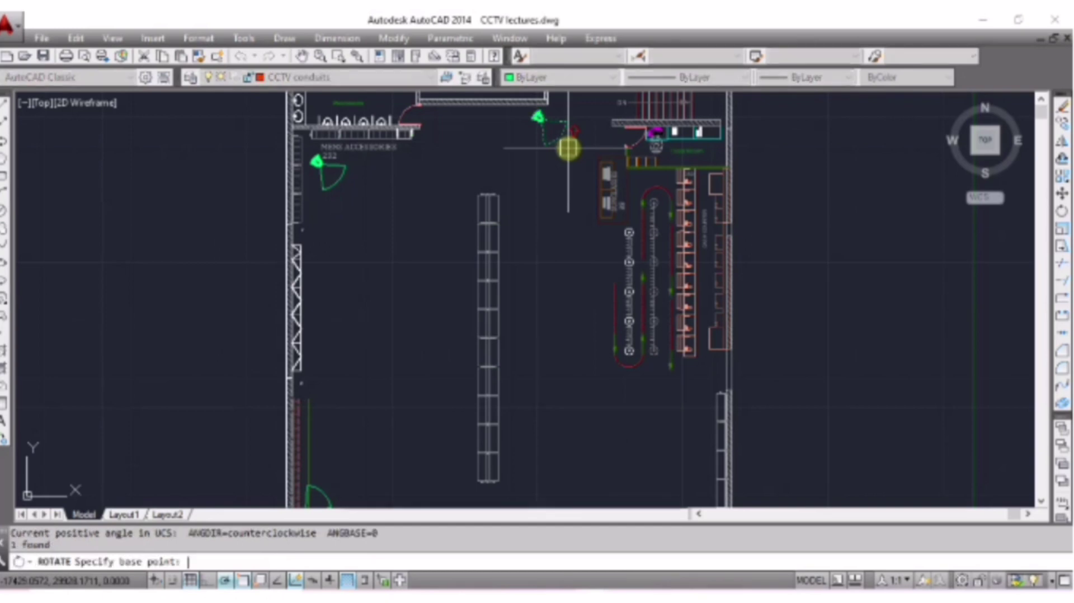
left_click(536, 116)
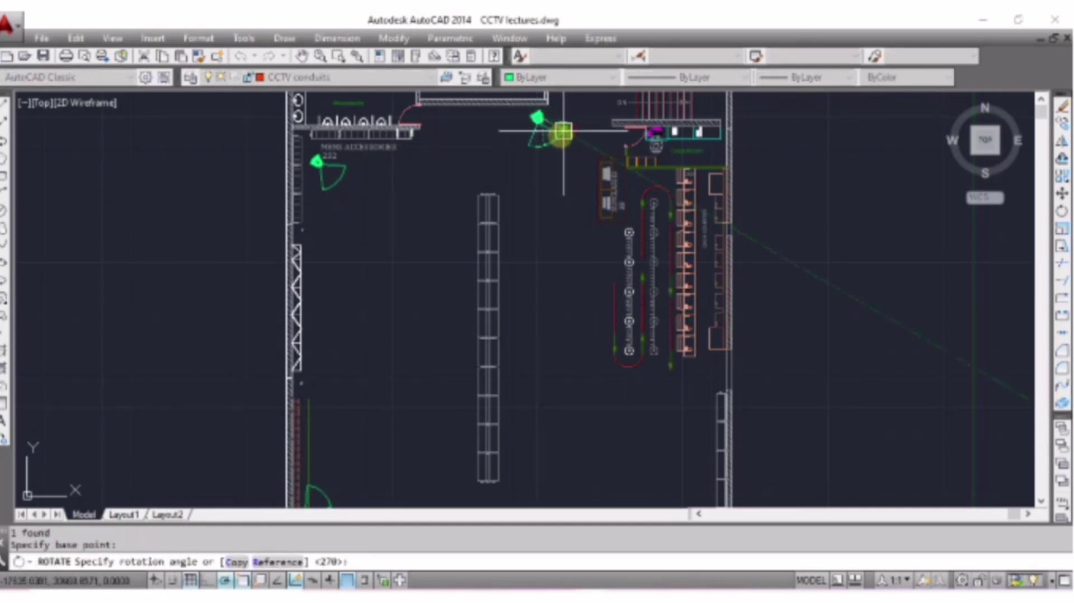
left_click(558, 163)
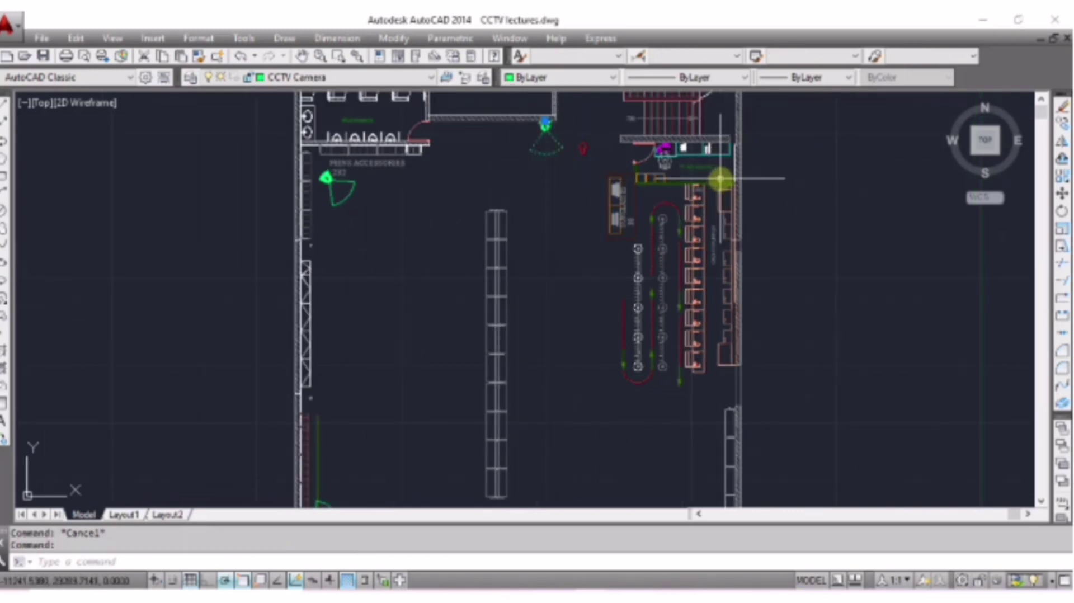
Copy a camera to the right wall and rotate it to face into the room
left_click(561, 142)
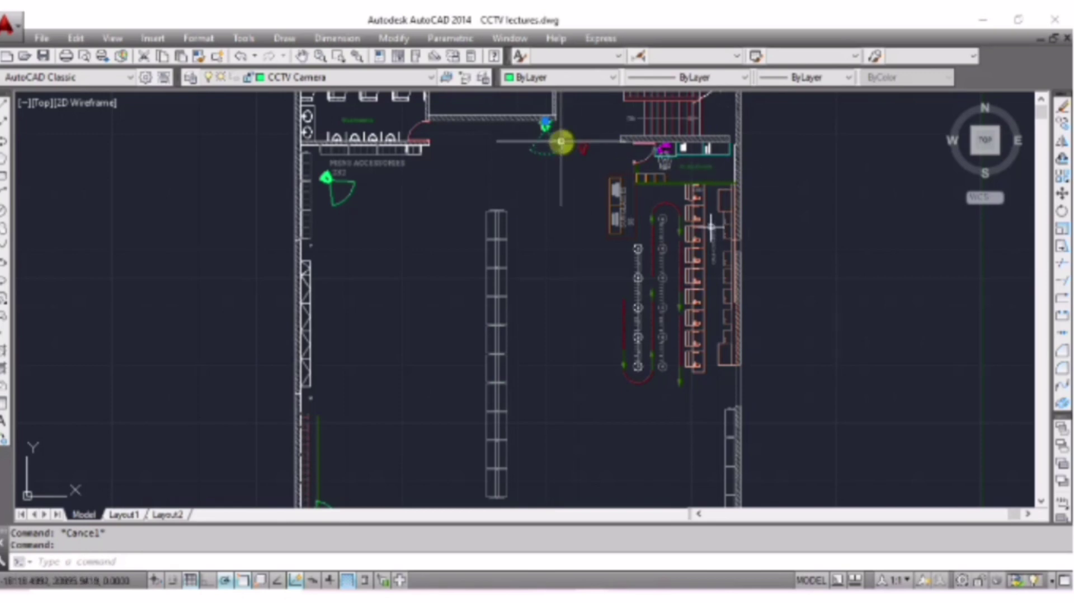
type("co")
key("Return")
left_click(544, 127)
left_click(723, 175)
key("Return")
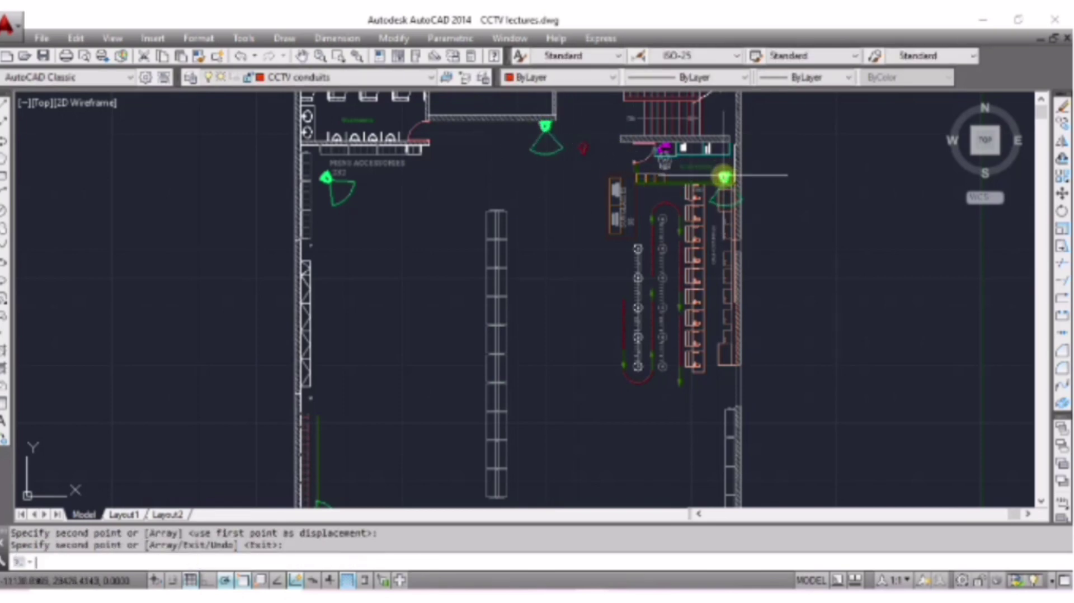
type("ro")
left_click(727, 178)
key("Return")
left_click(727, 177)
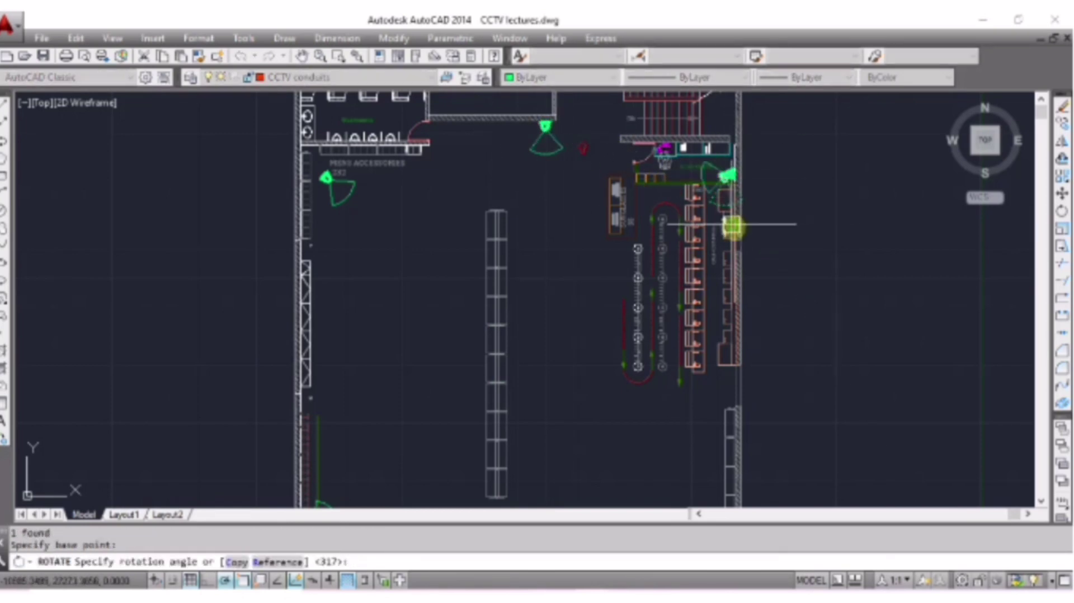
left_click(753, 185)
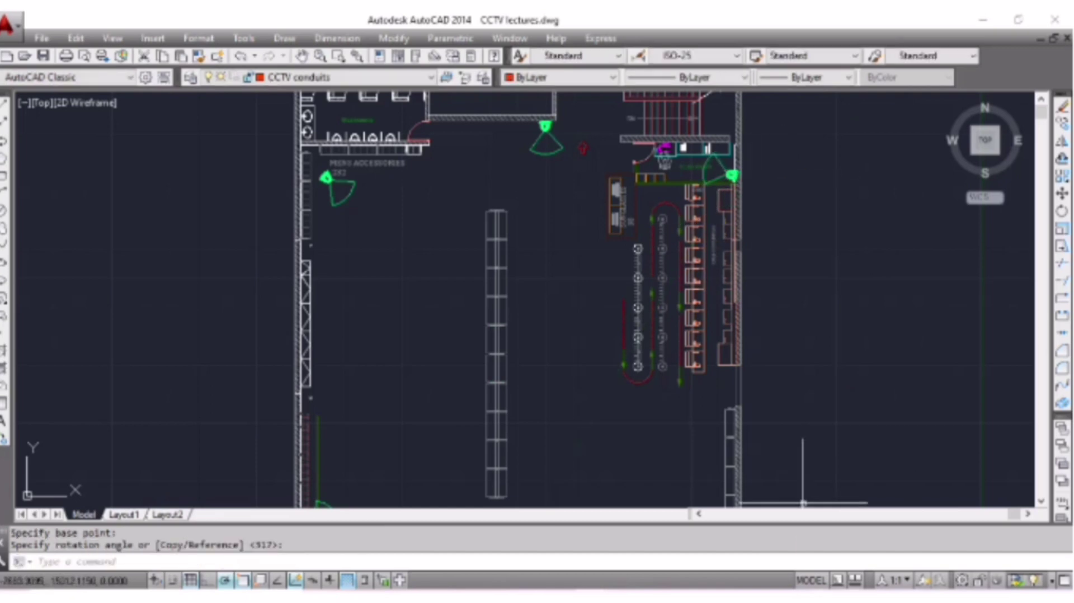
middle_click_drag(752, 207, 801, 187)
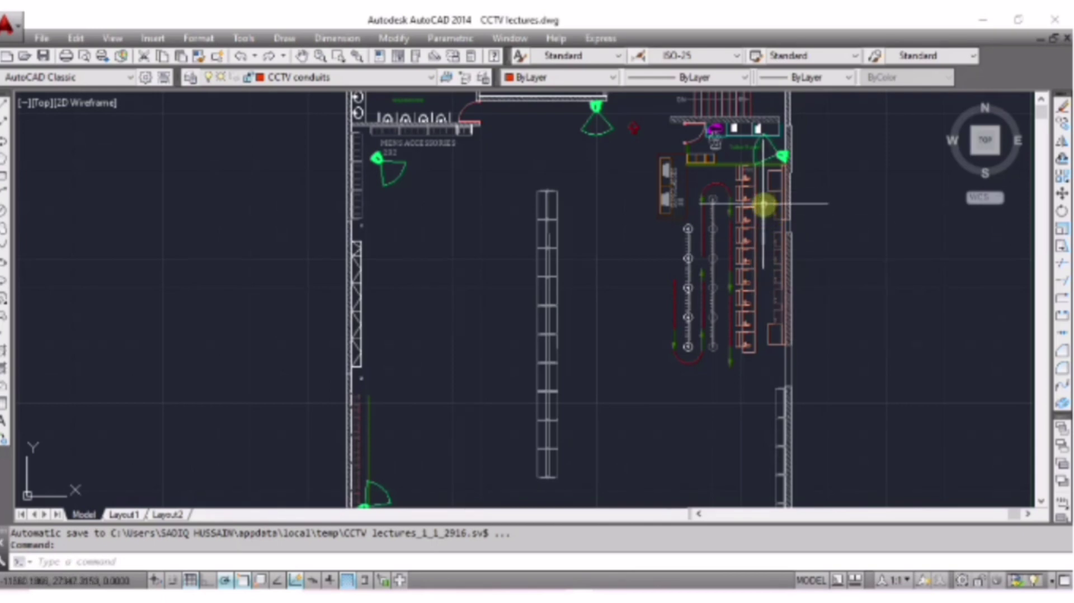
mouse_move(764, 205)
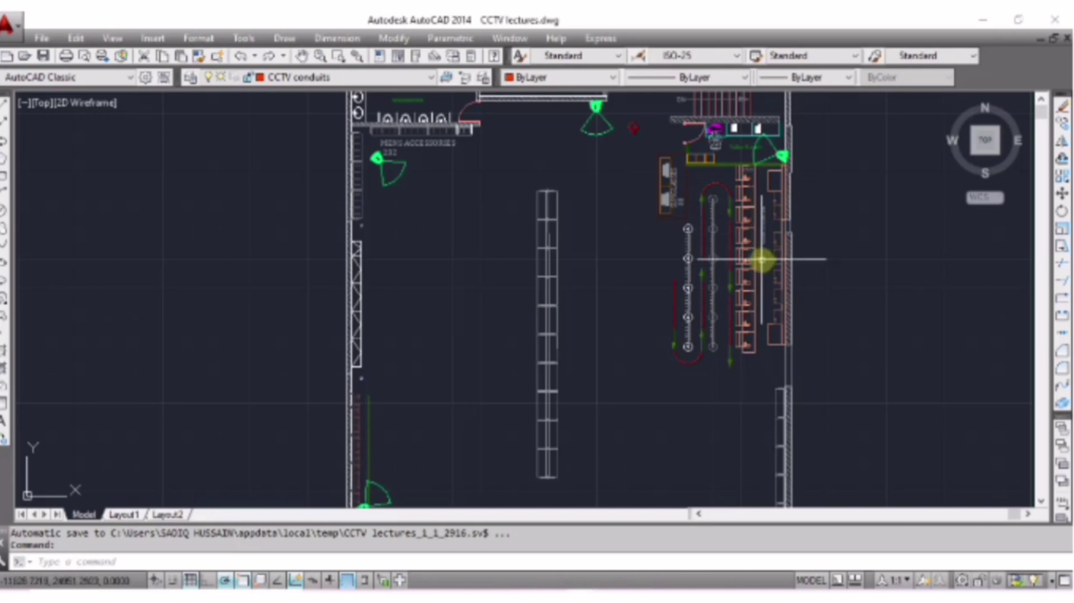
Copy the cash-counter wall camera just below itself and rotate it toward the counter
left_click(789, 159)
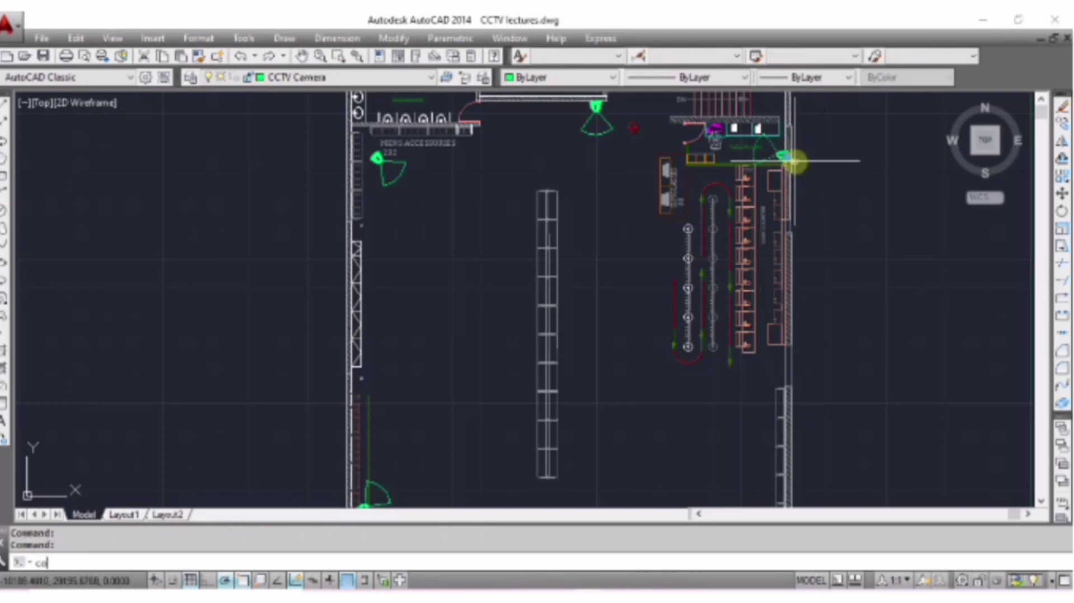
key("Return")
left_click(782, 158)
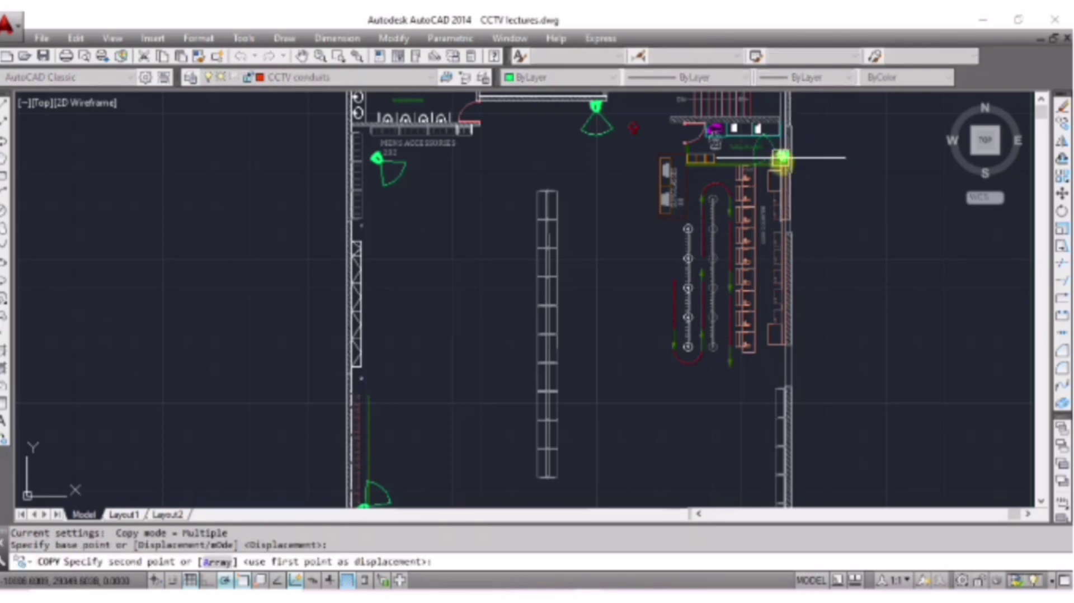
left_click(783, 179)
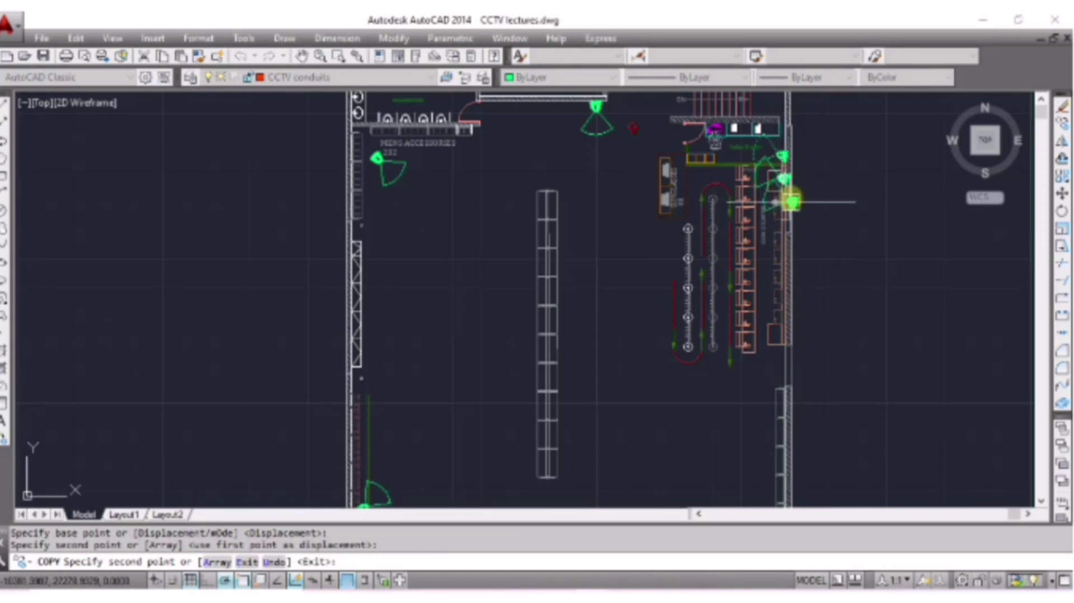
key("Return")
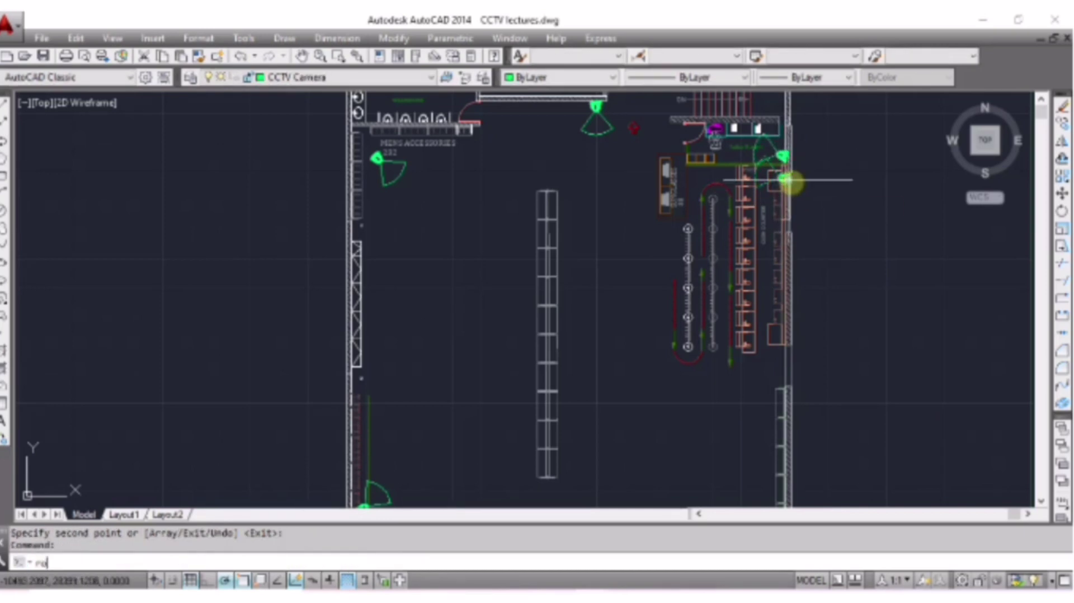
type("ro")
key("Return")
left_click(786, 180)
key("Return")
left_click(785, 180)
scroll(785, 180, "up", 4)
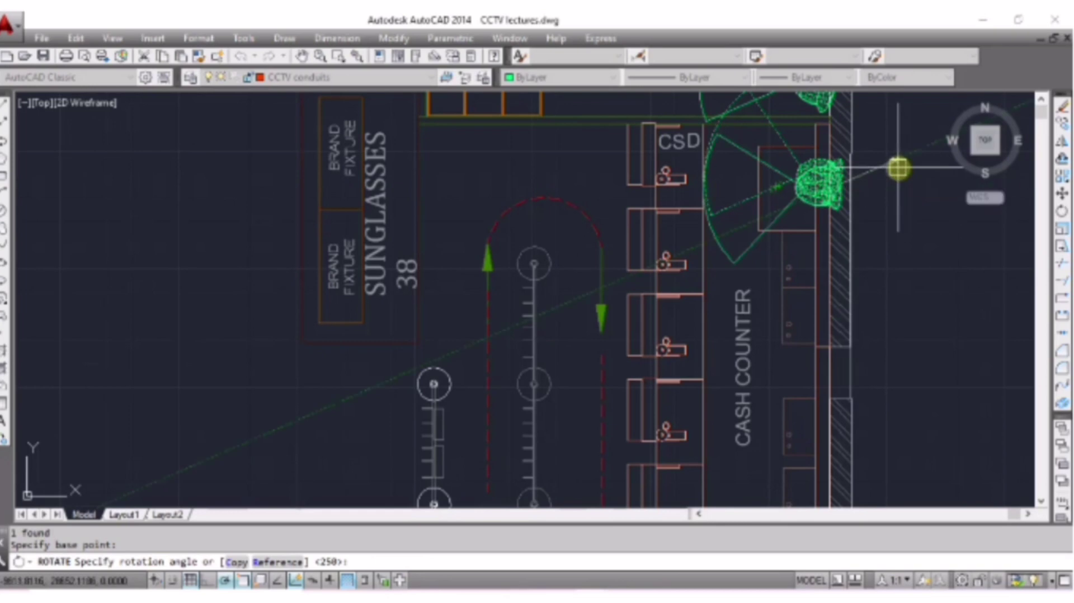
left_click(898, 168)
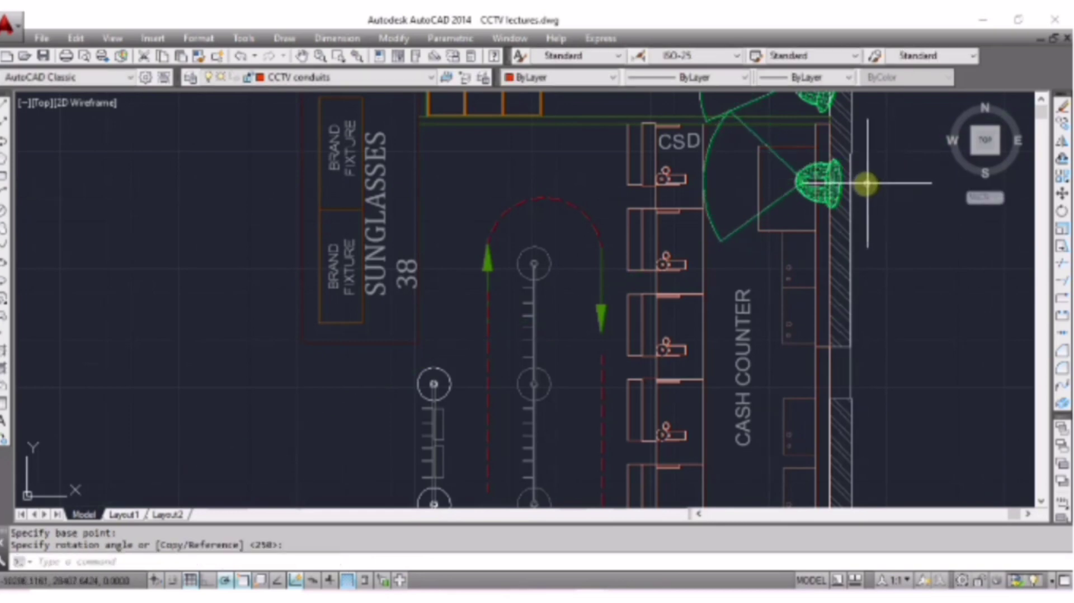
scroll(864, 185, "down", 4)
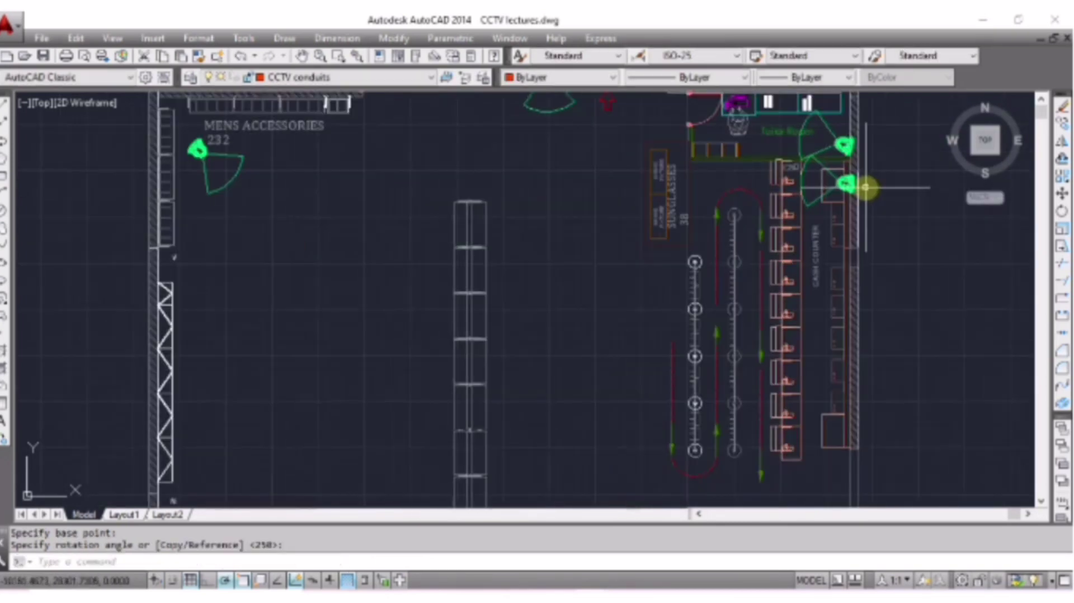
Place eight more copies of the camera down the cash counter wall
left_click(847, 181)
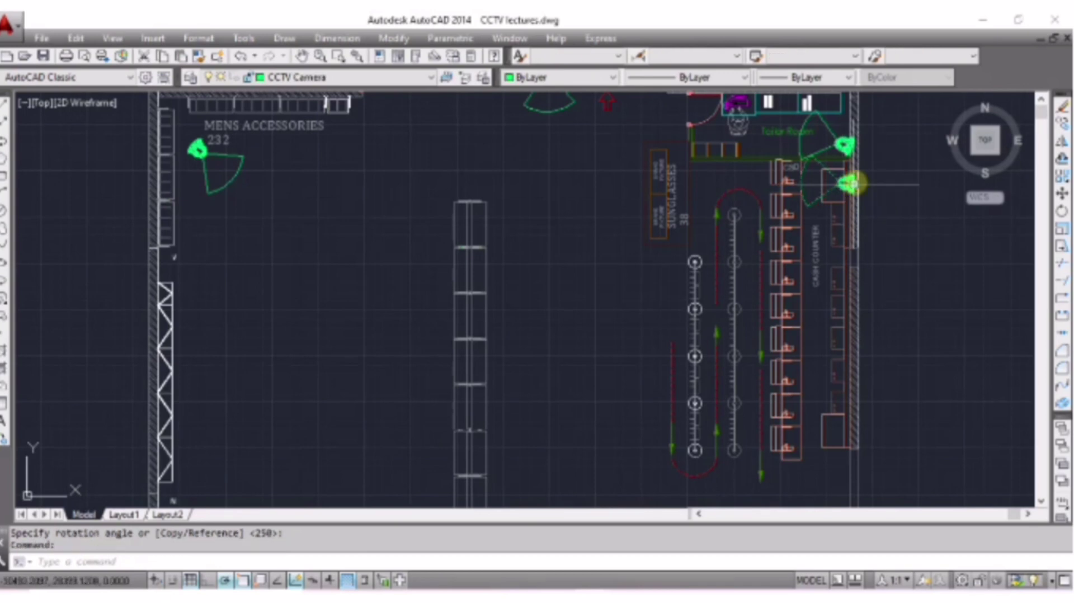
type("co")
key("Return")
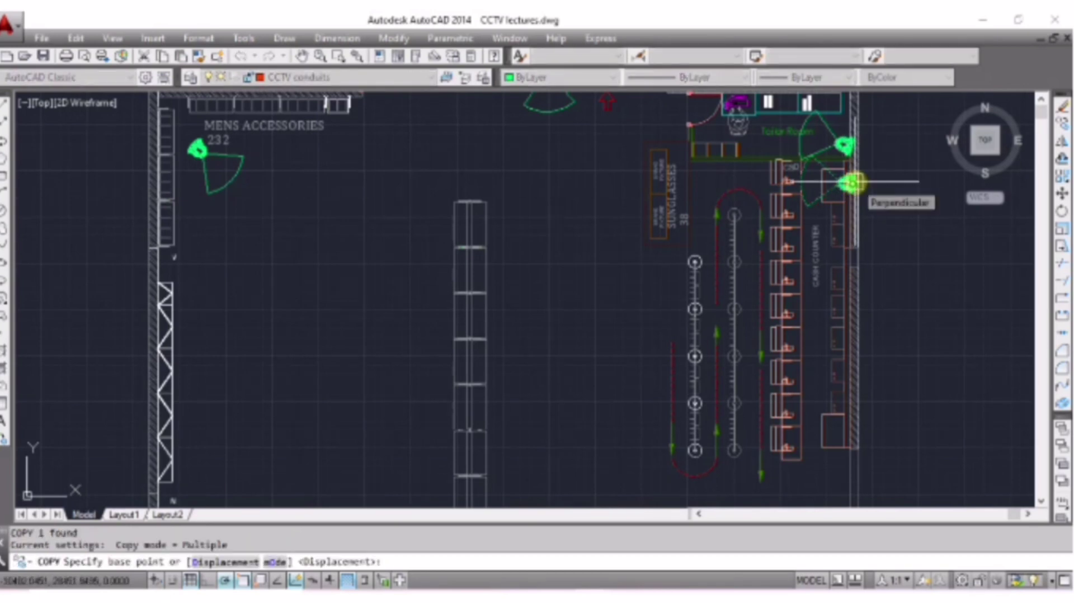
left_click(849, 182)
left_click(847, 206)
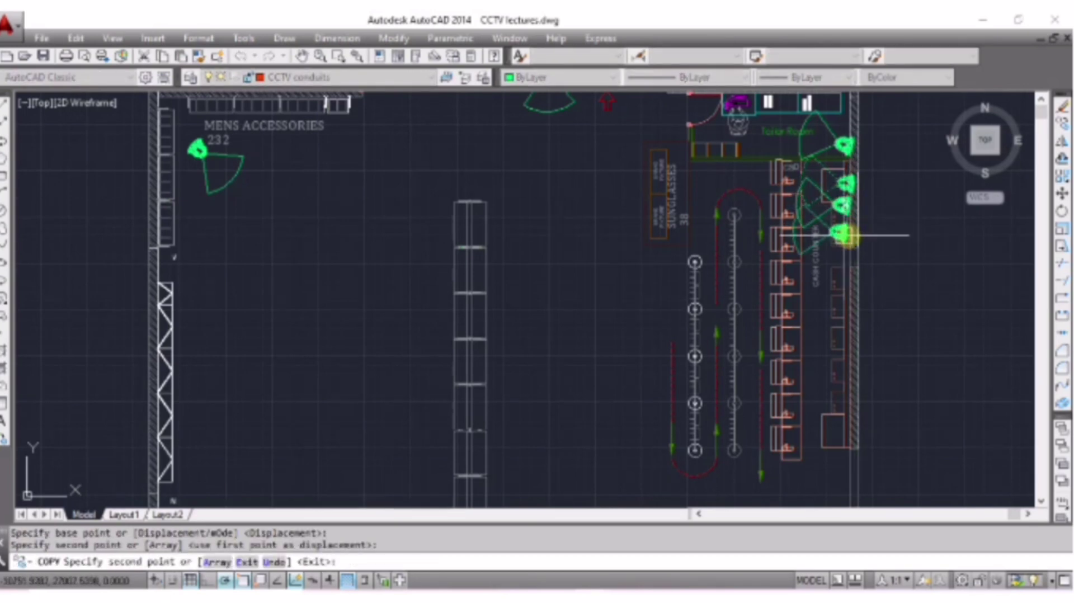
left_click(839, 238)
left_click(837, 270)
left_click(838, 308)
left_click(837, 340)
left_click(837, 372)
left_click(827, 408)
left_click(839, 432)
key("Return")
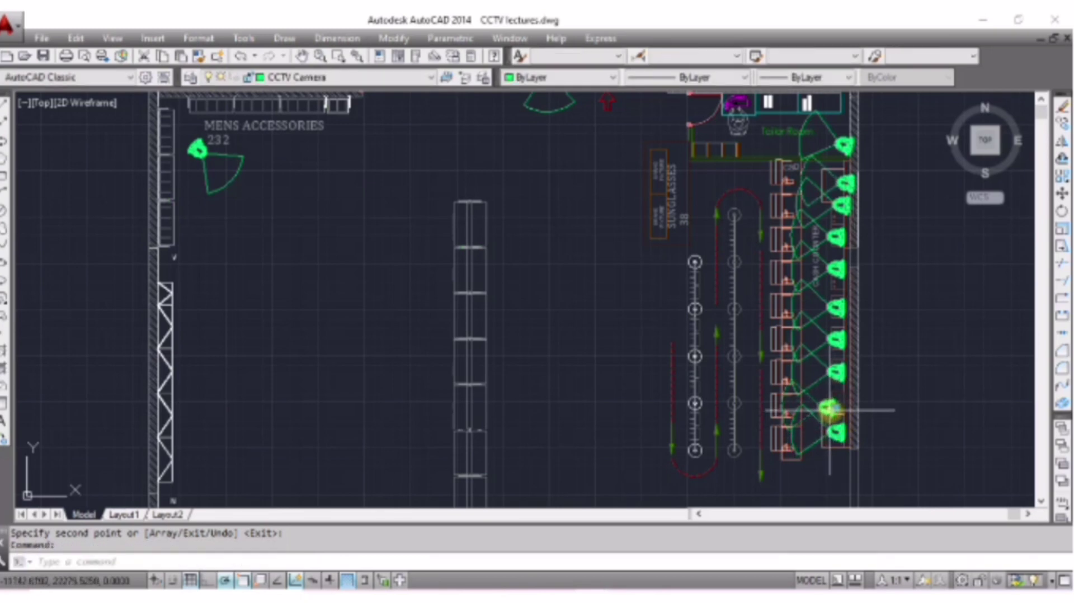
scroll(730, 299, "down", 5)
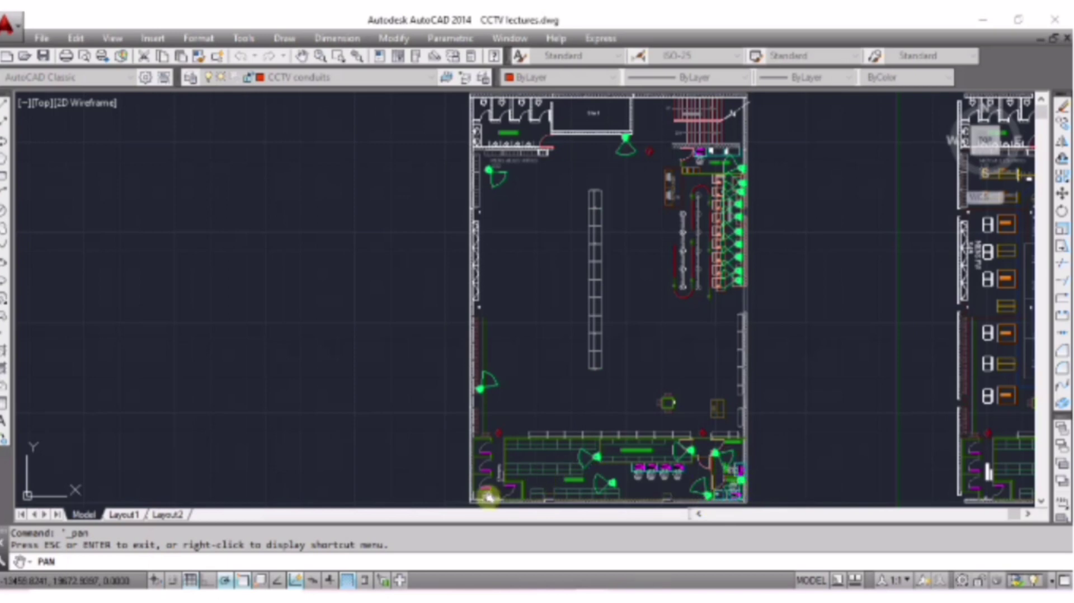
scroll(488, 495, "up", 4)
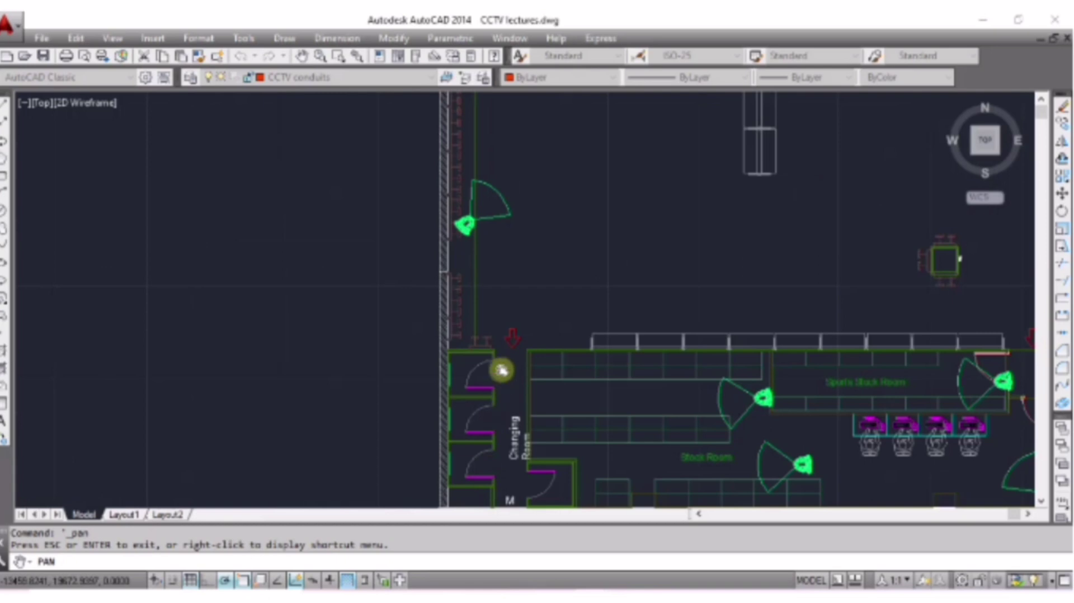
scroll(513, 405, "down", 5)
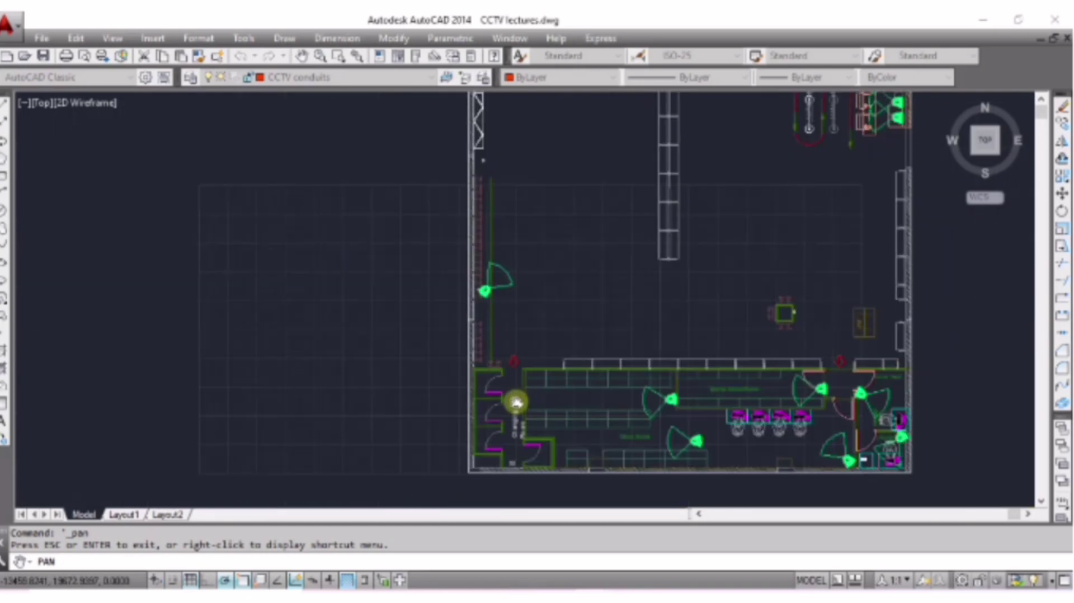
left_click_drag(552, 319, 553, 429)
left_click_drag(558, 163, 558, 175)
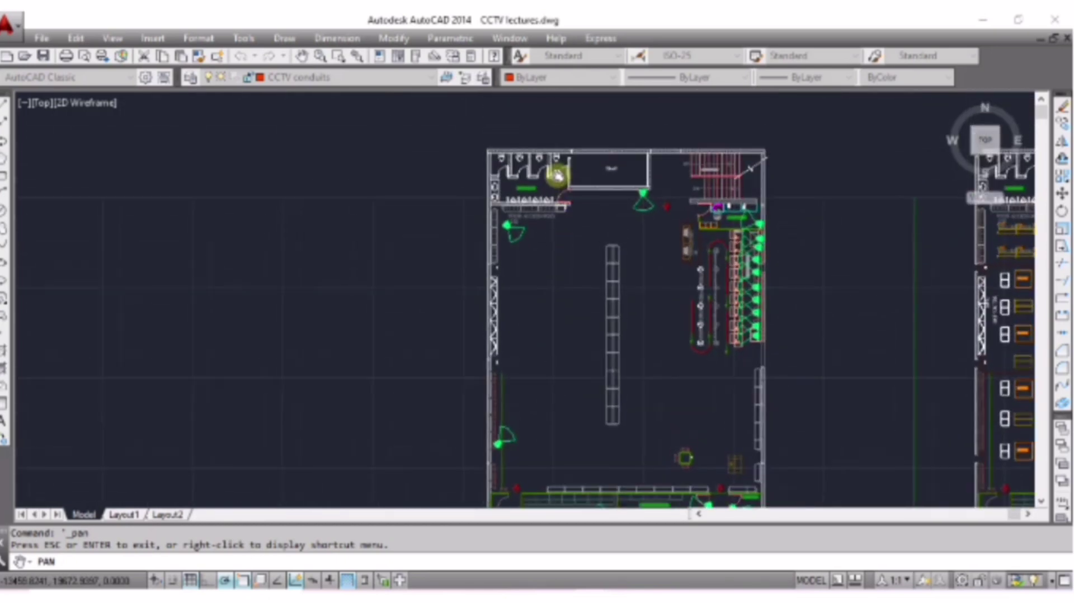
scroll(557, 175, "up", 4)
scroll(547, 226, "down", 2)
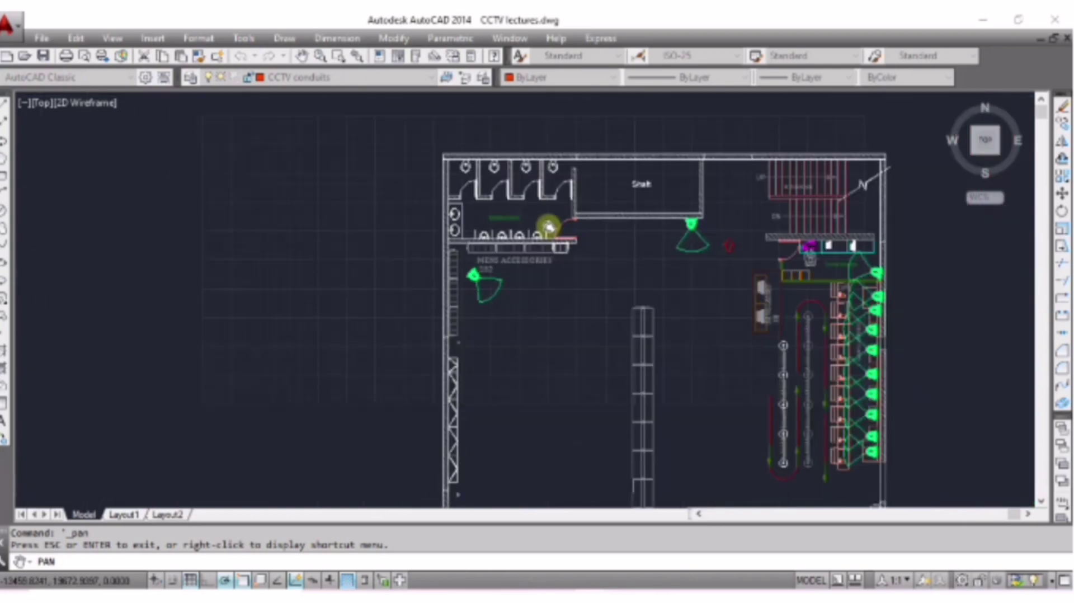
left_click_drag(577, 410, 517, 333)
scroll(518, 333, "down", 2)
left_click_drag(613, 419, 591, 342)
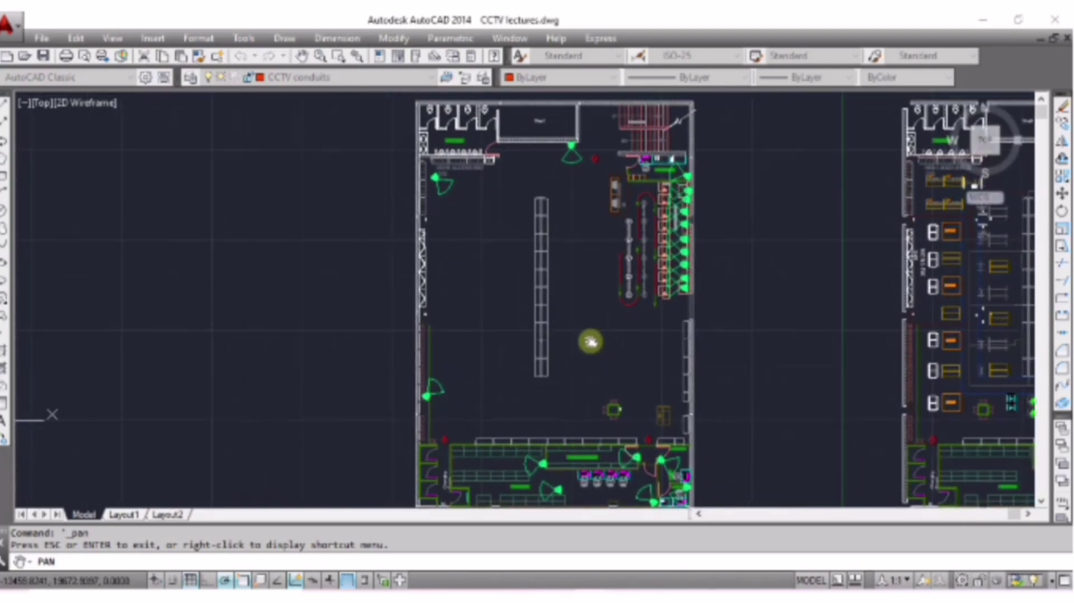